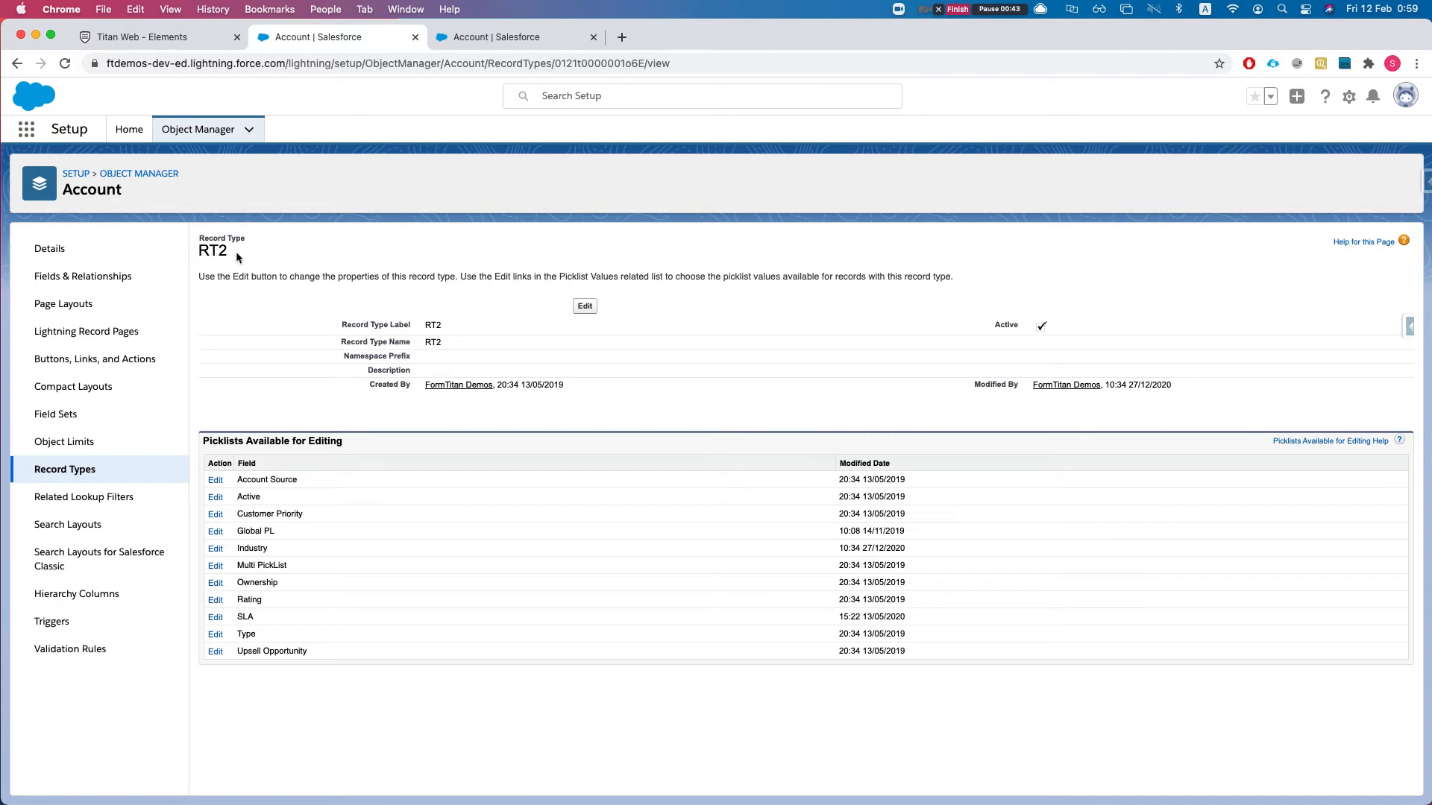
Examine the Industry picklist values selected for the Account record type RT and leave without saving.
click(284, 233)
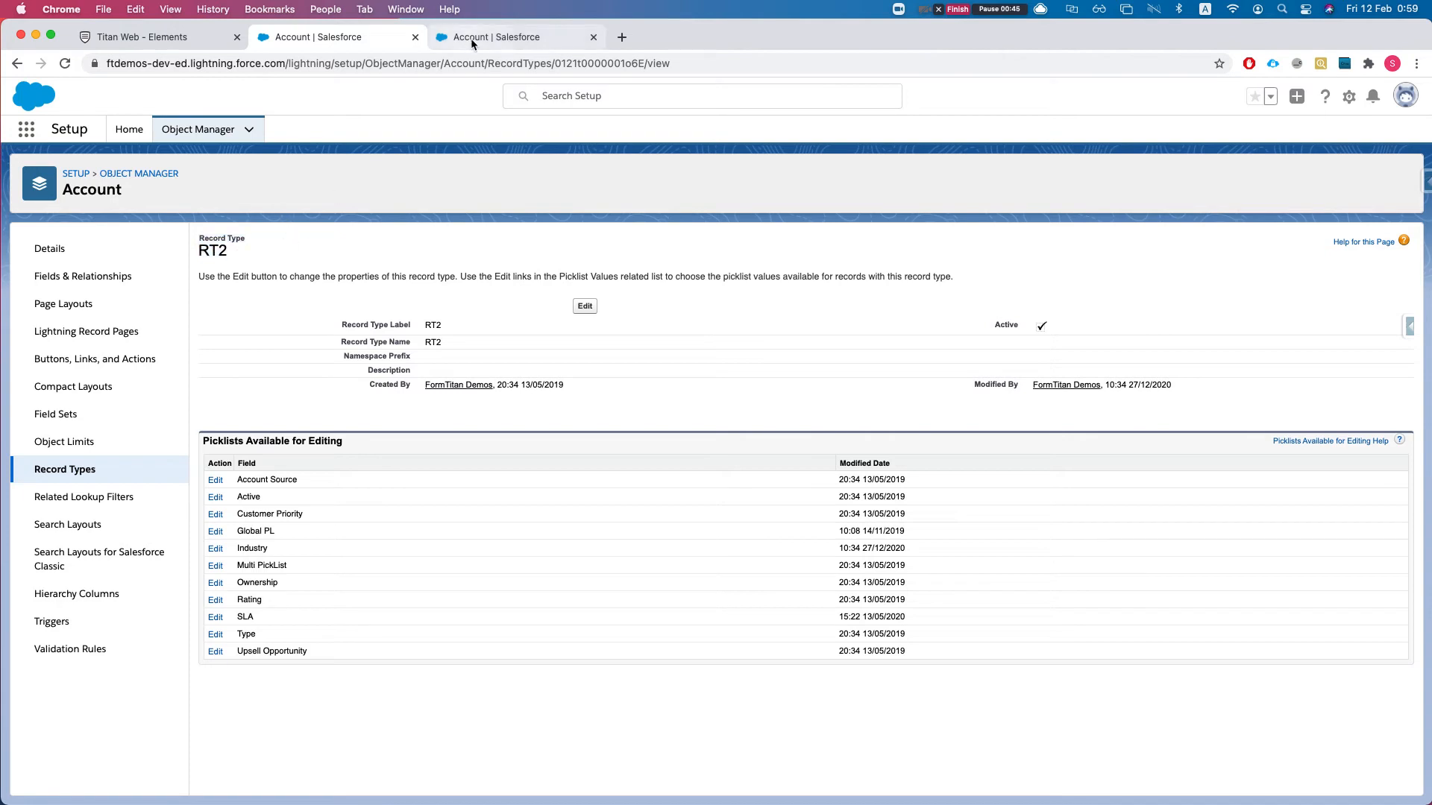
click(471, 42)
drag(239, 259, 201, 251)
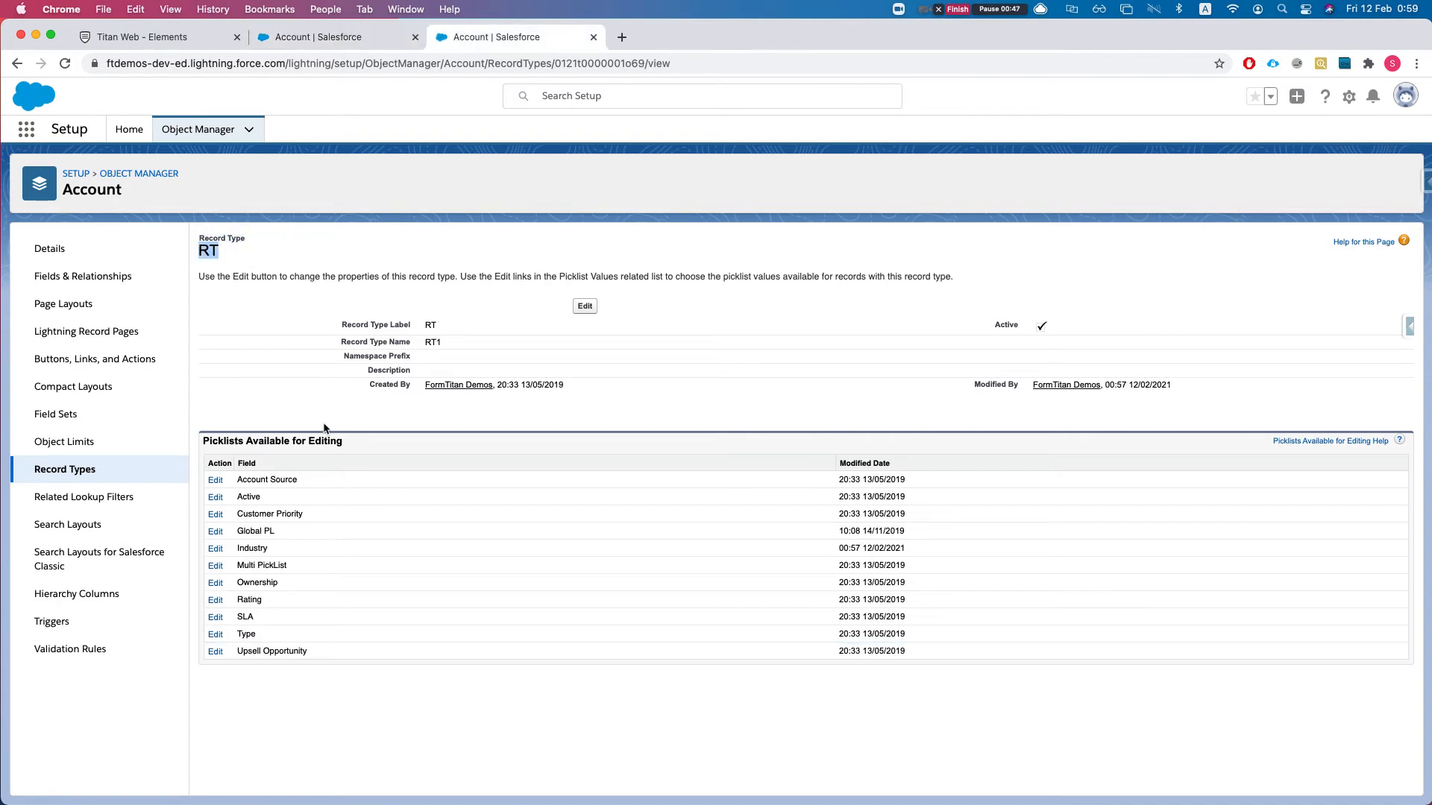
click(216, 550)
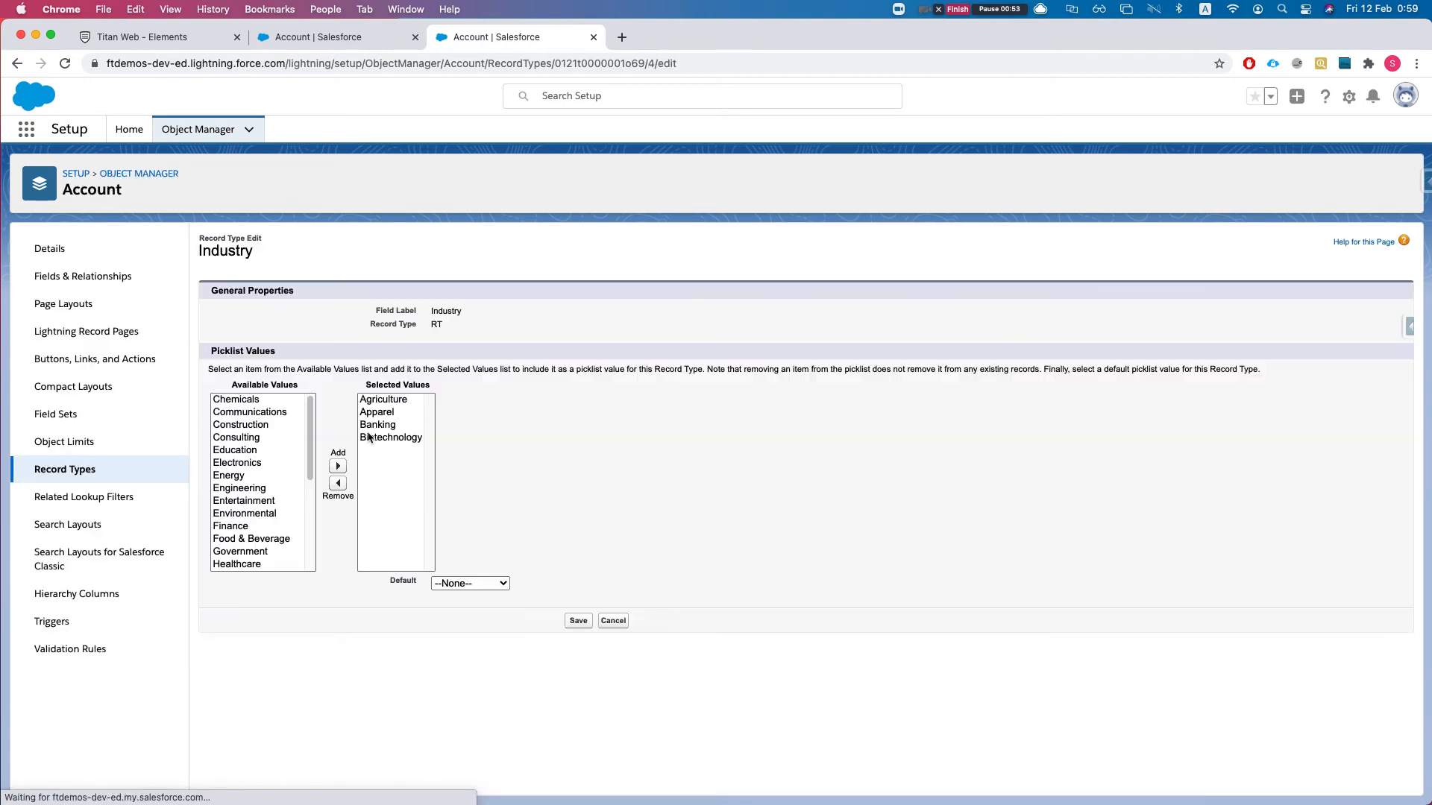
click(386, 439)
click(384, 425)
click(382, 413)
click(382, 400)
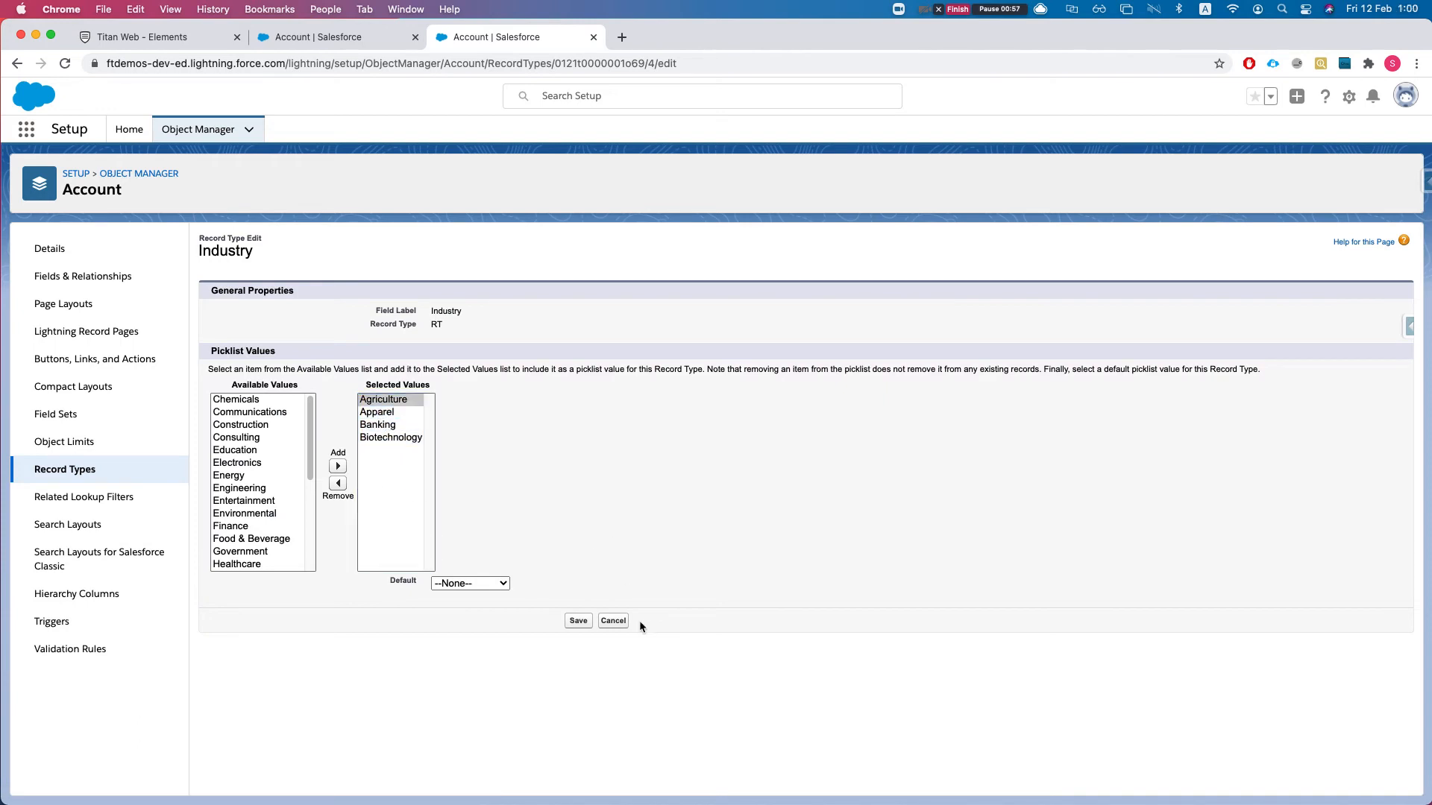
click(612, 620)
Examine the available and selected Industry picklist values for the Account record type RT2.
click(379, 37)
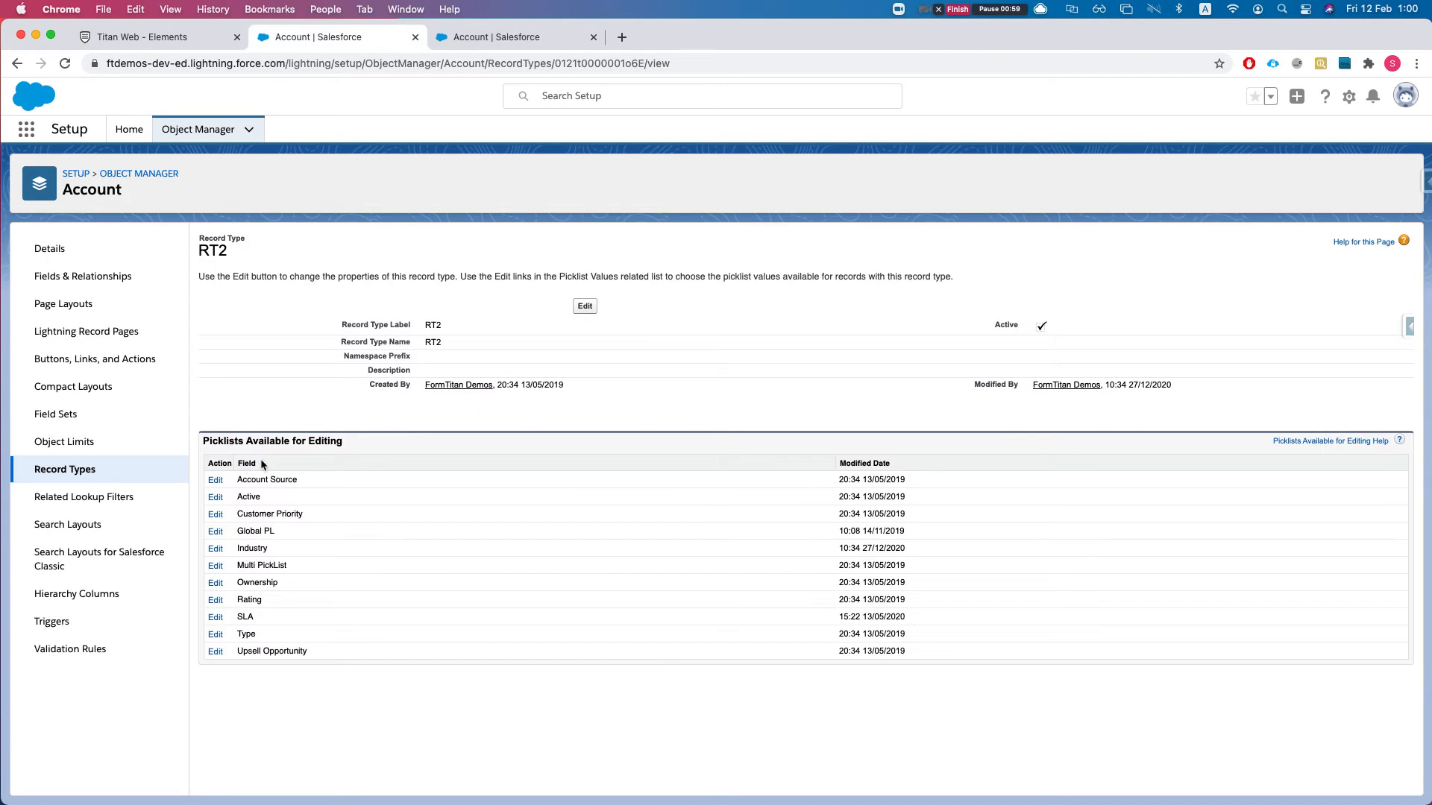
click(216, 549)
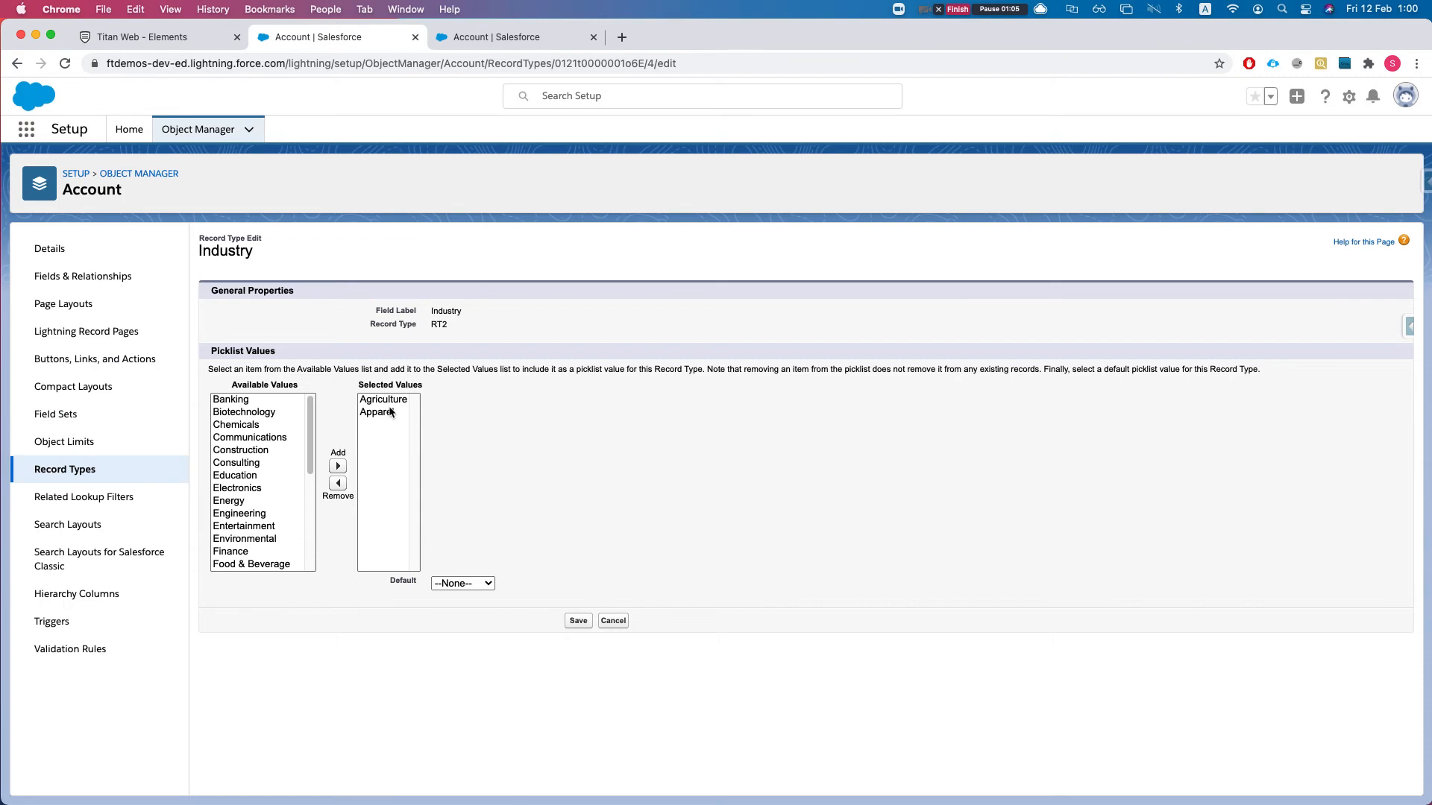
scroll(302, 454, down, 8)
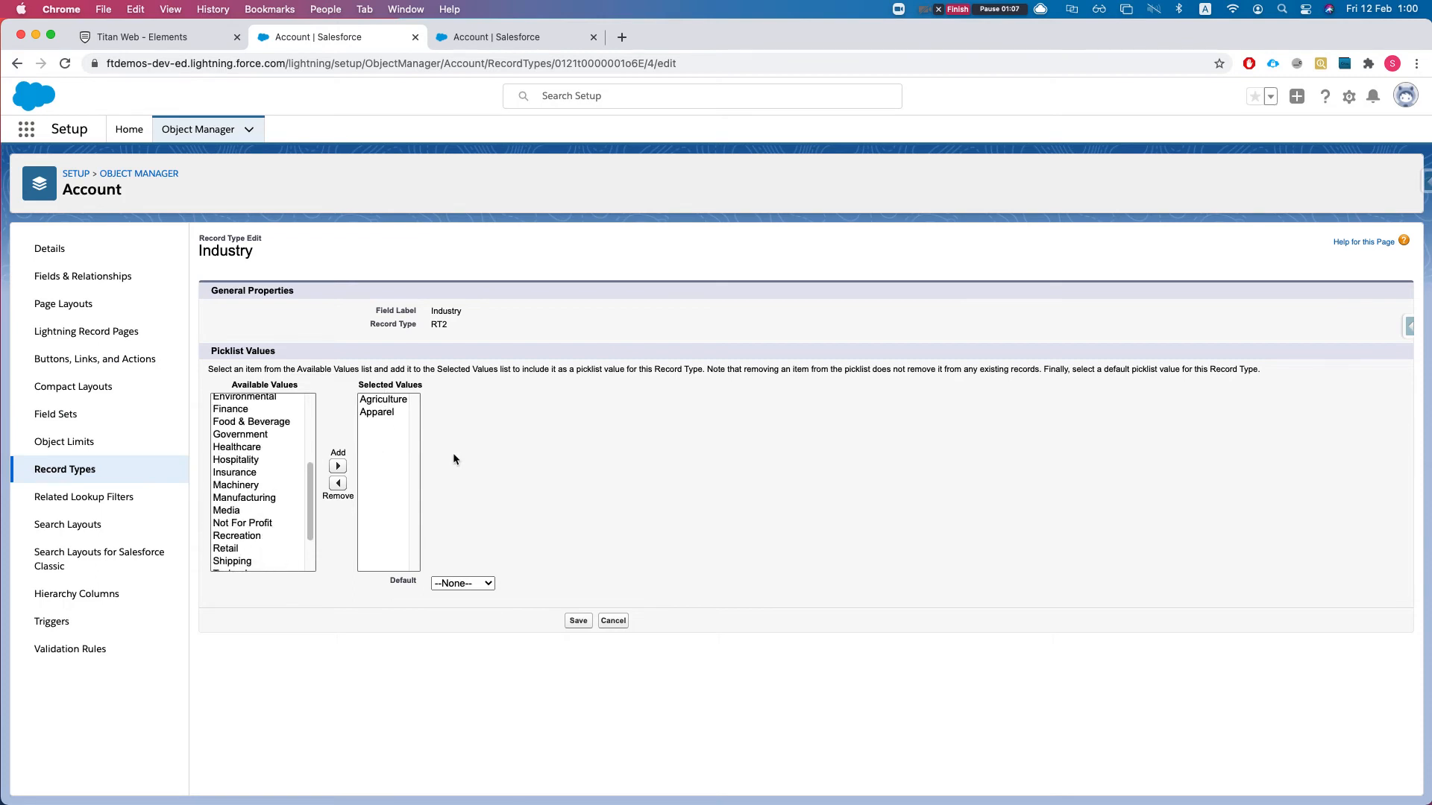
scroll(268, 470, up, 10)
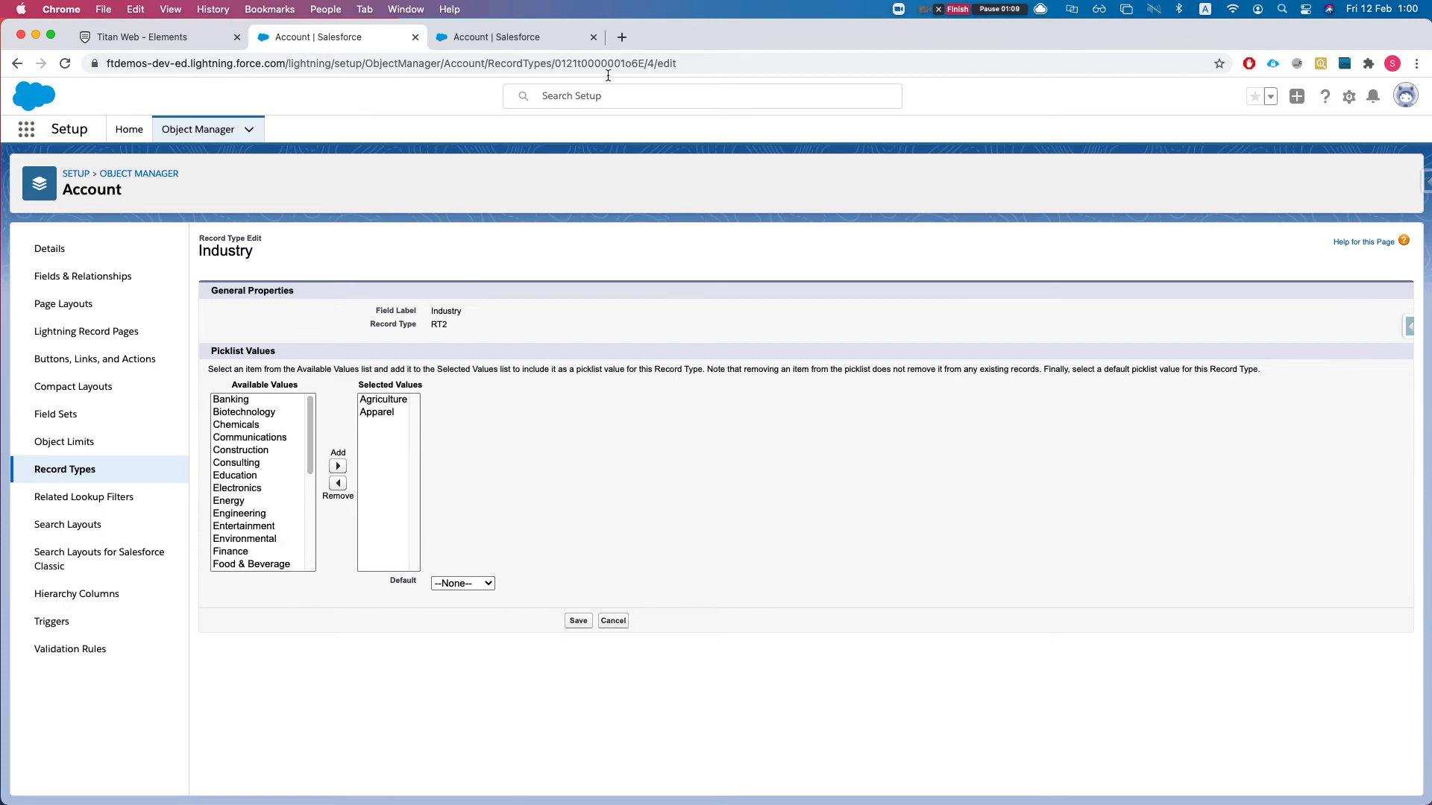
Add all remaining available Industry values to the RT record type's selected values and save.
click(522, 37)
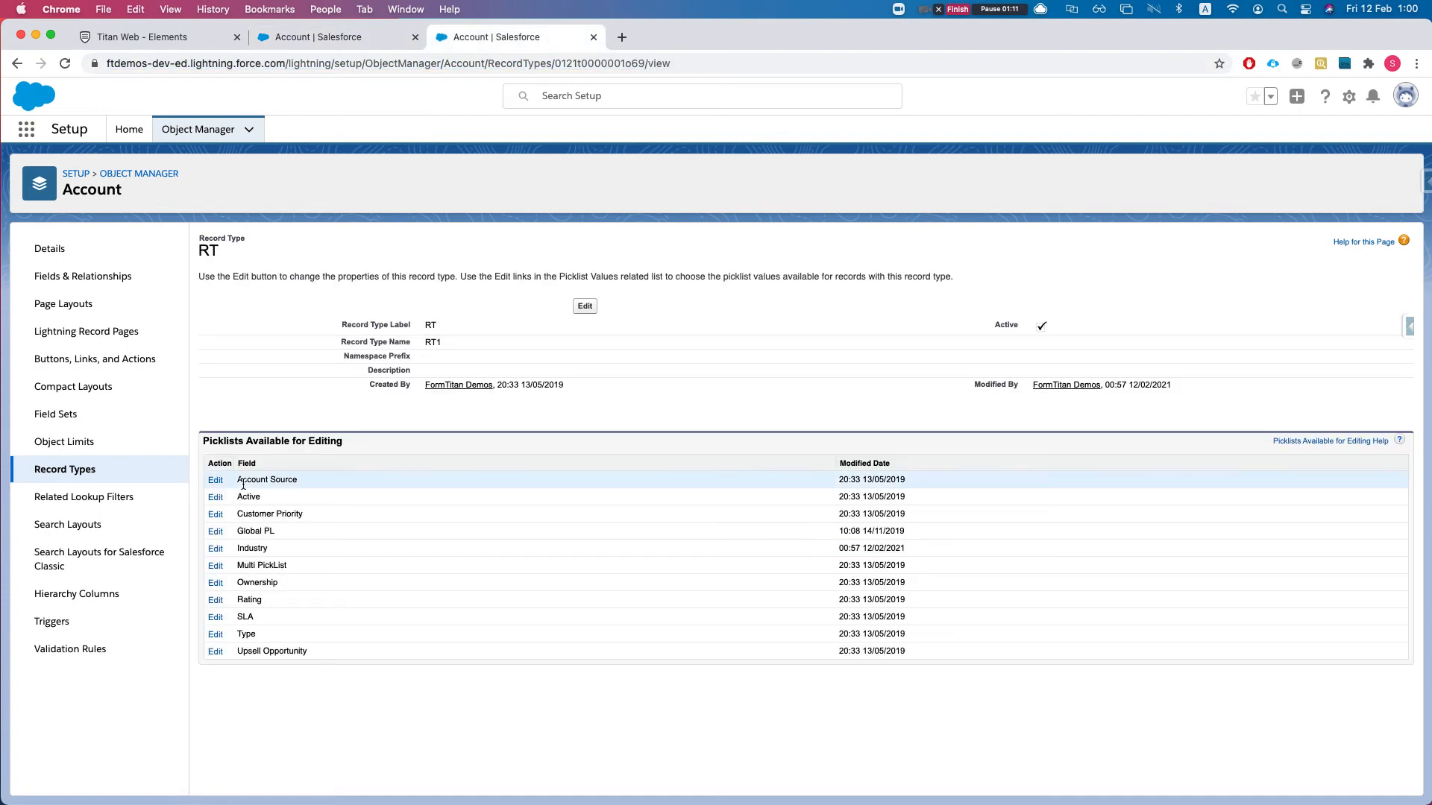
click(218, 550)
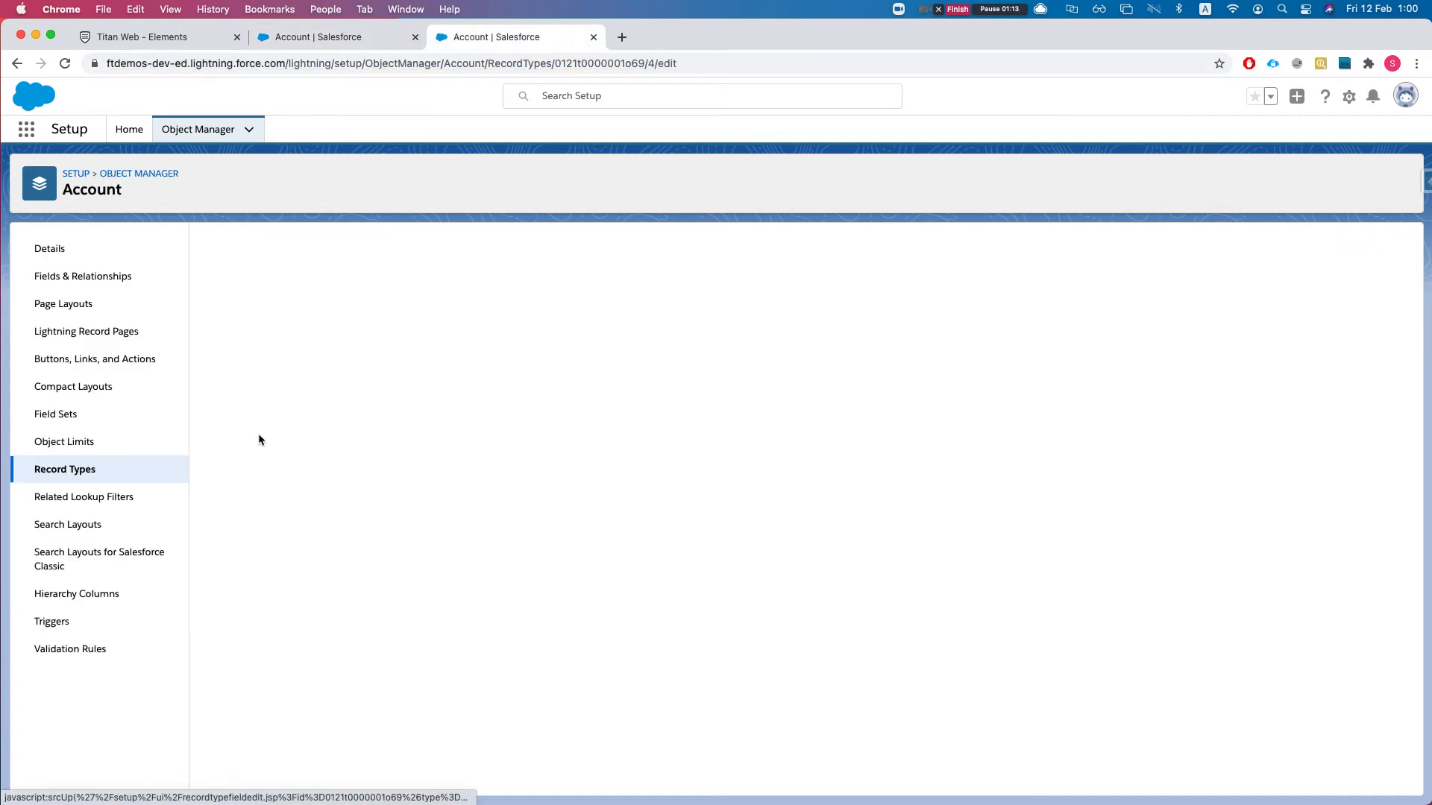
scroll(254, 477, down, 5)
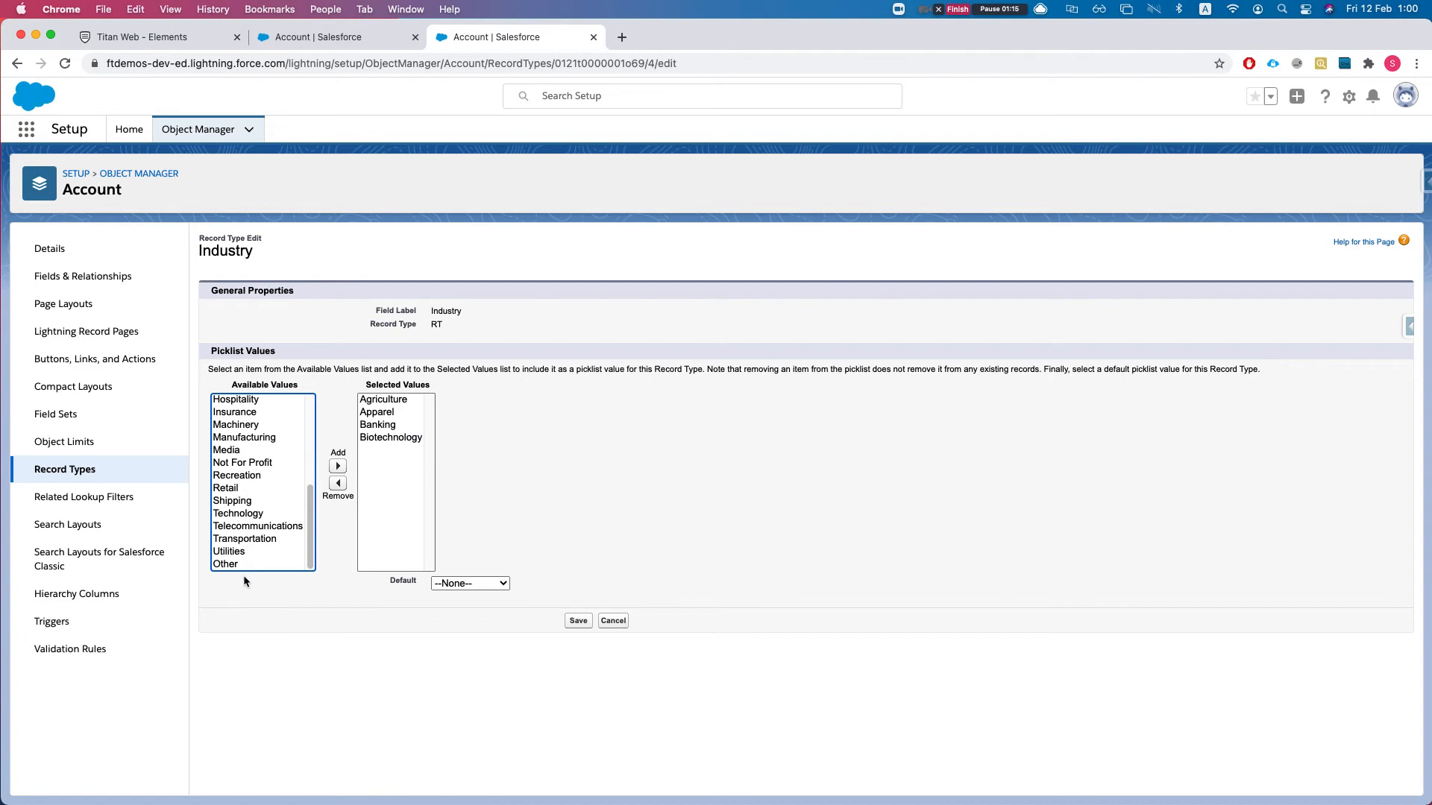
shift+click(246, 565)
click(338, 466)
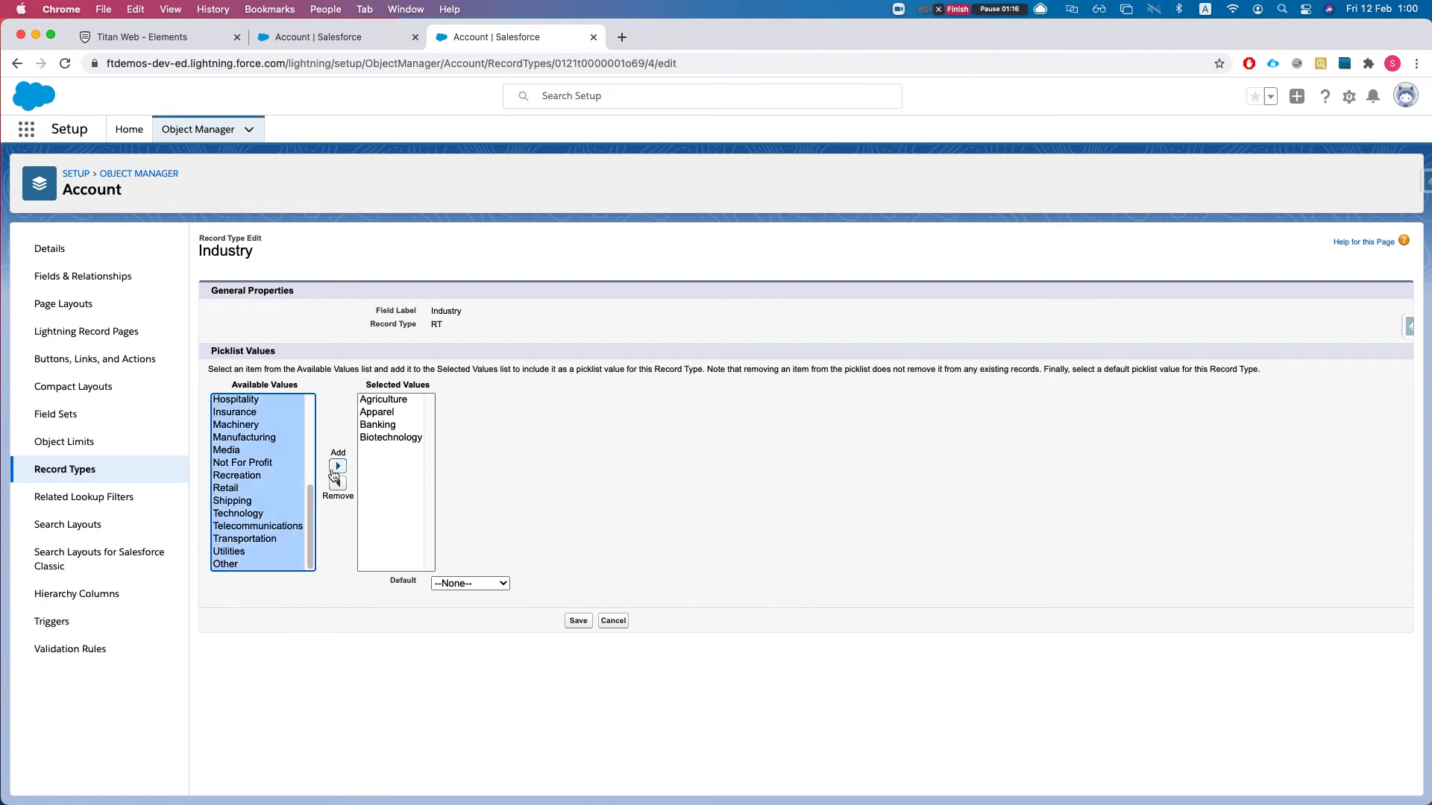
click(578, 622)
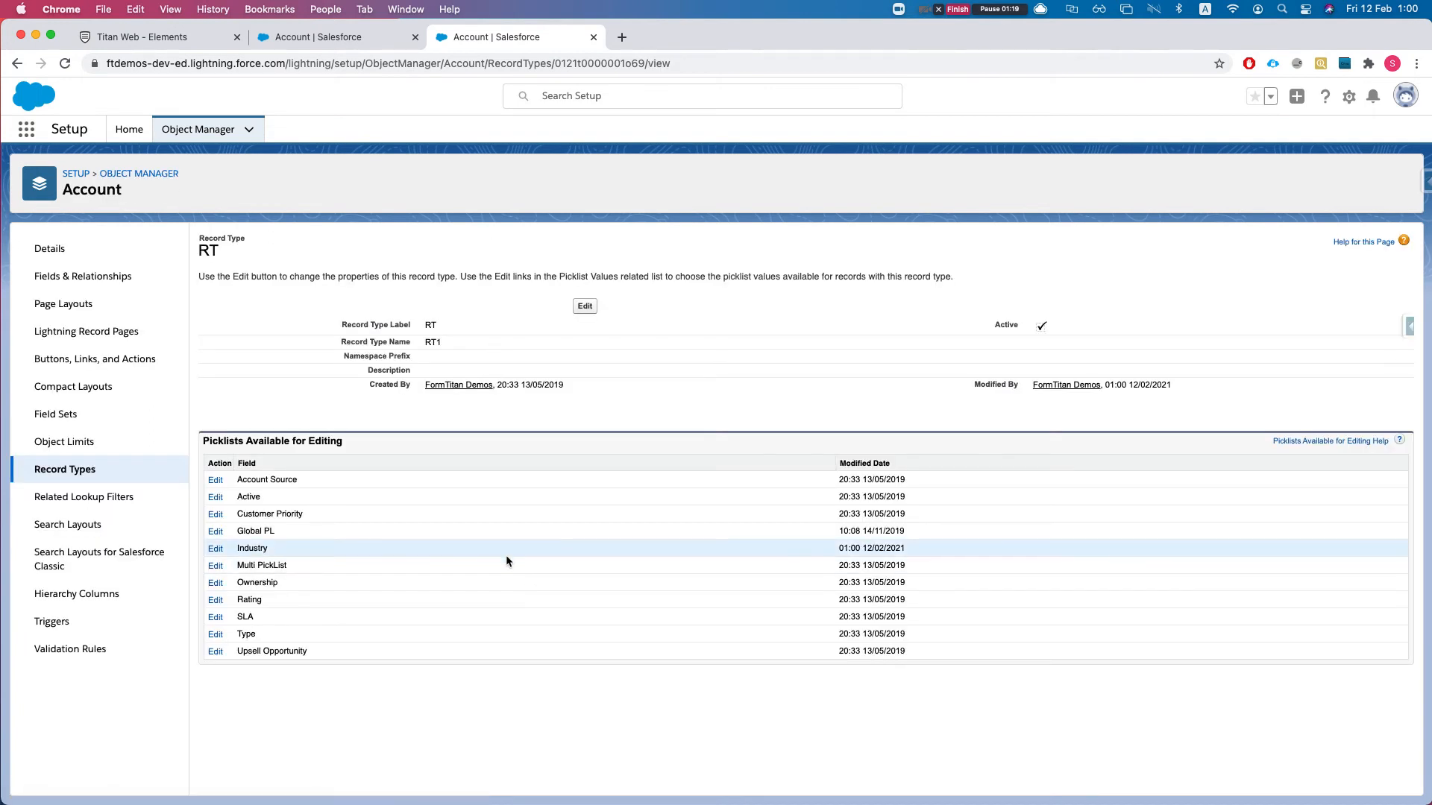
Recheck the Industry picklist selections of record types RT and RT2, and return to the RT2 record type page.
click(216, 548)
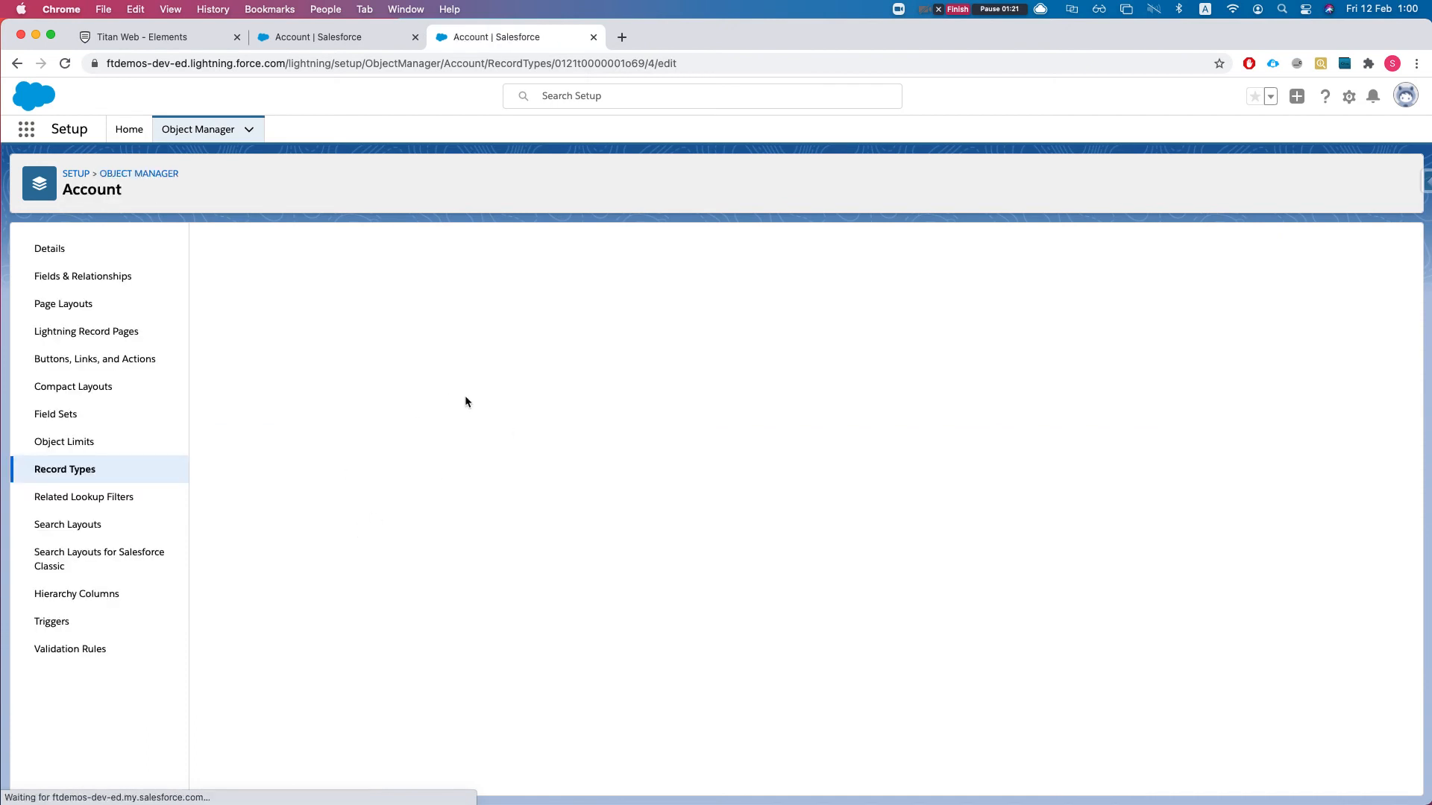
click(360, 39)
click(584, 622)
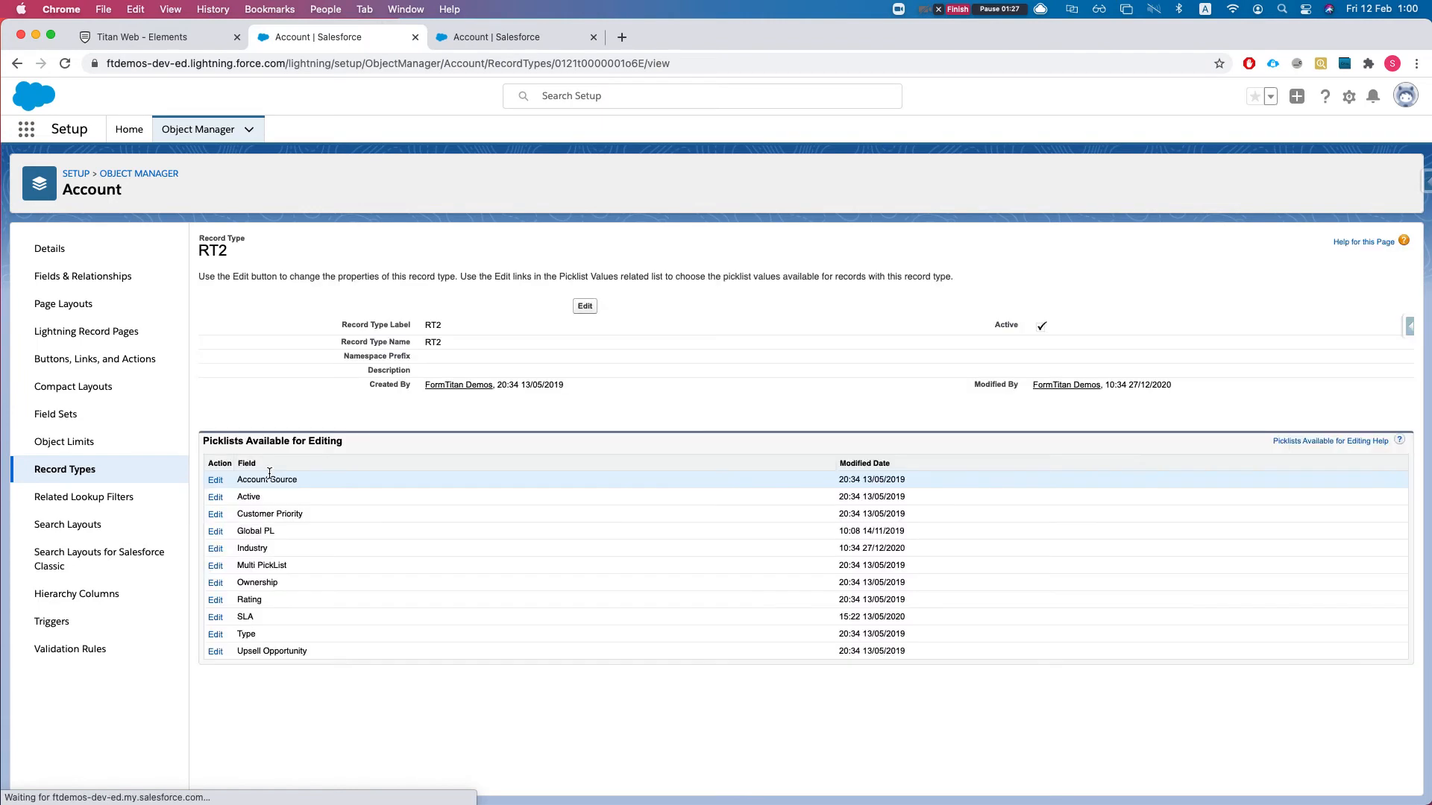
click(224, 550)
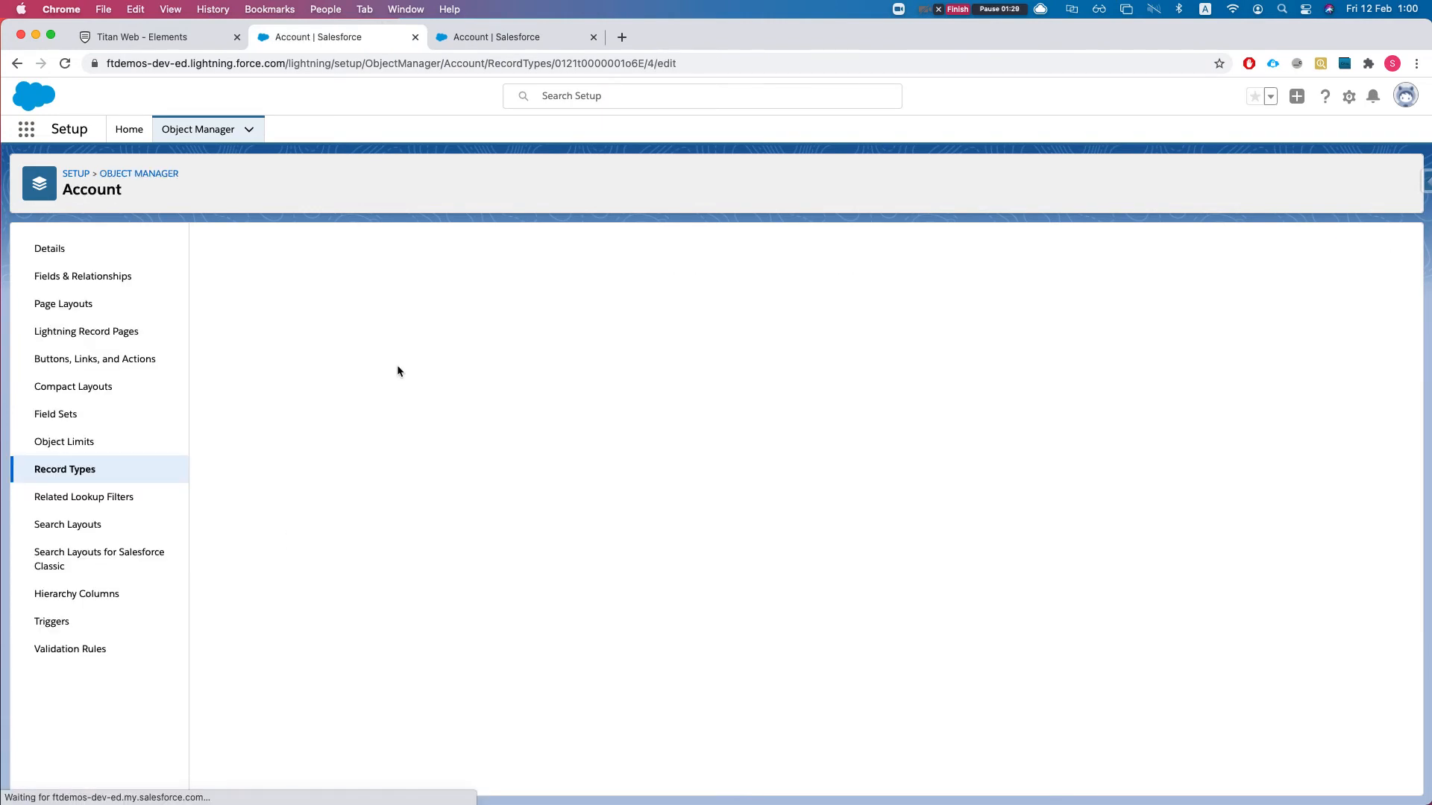
click(626, 621)
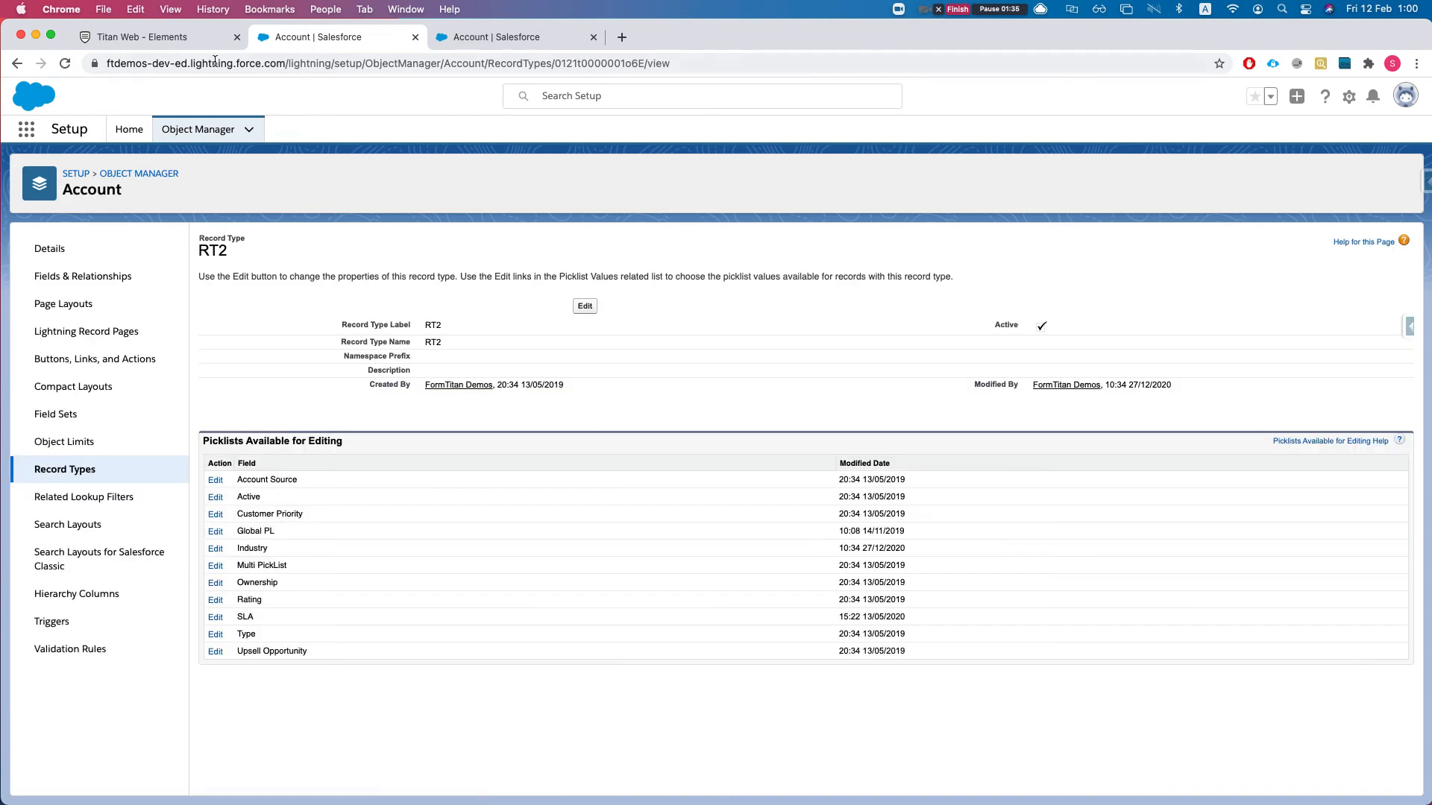
Switch to Titan Web, open the dropdown field's #1 Account picklist integration for editing and check its Industry field mapping.
click(145, 37)
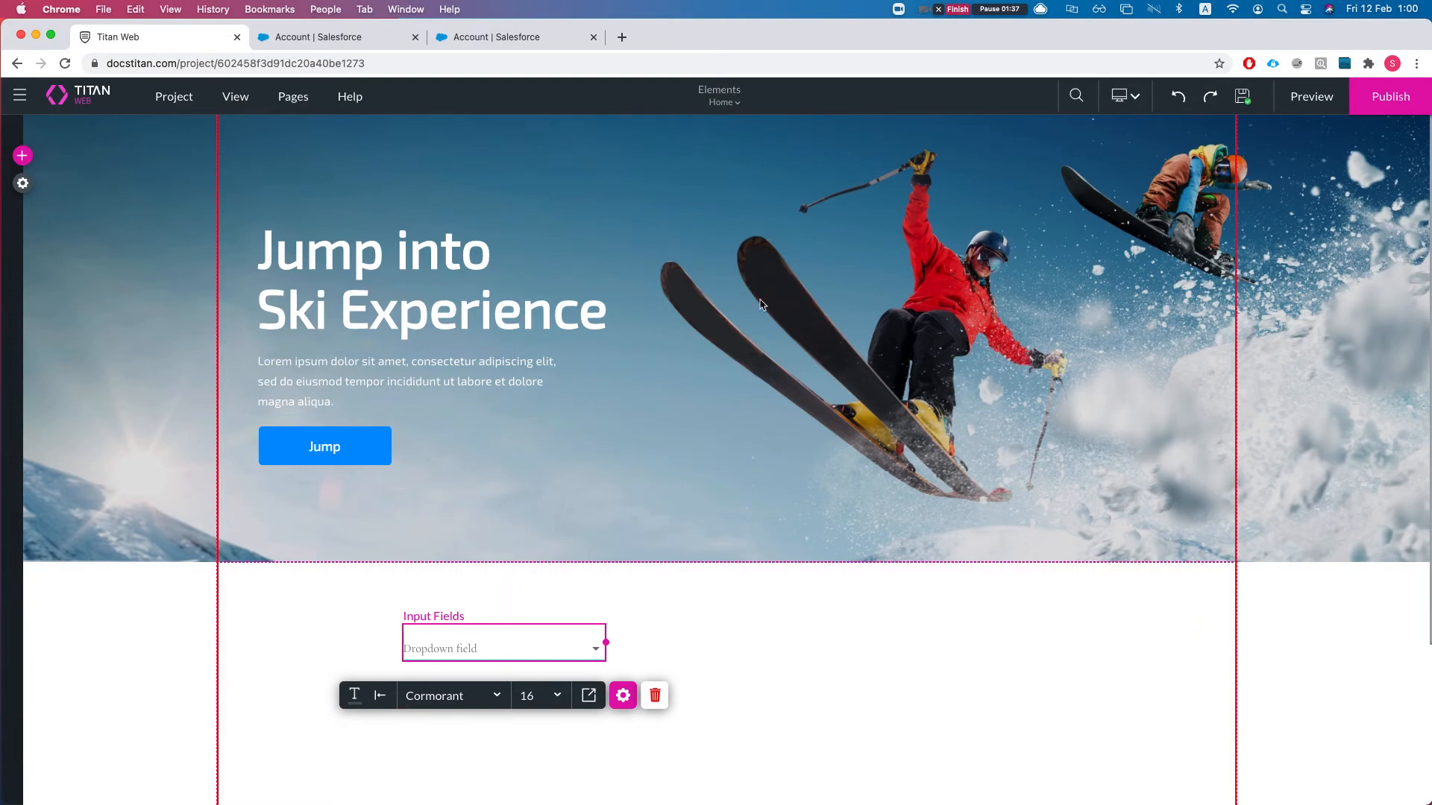
click(623, 695)
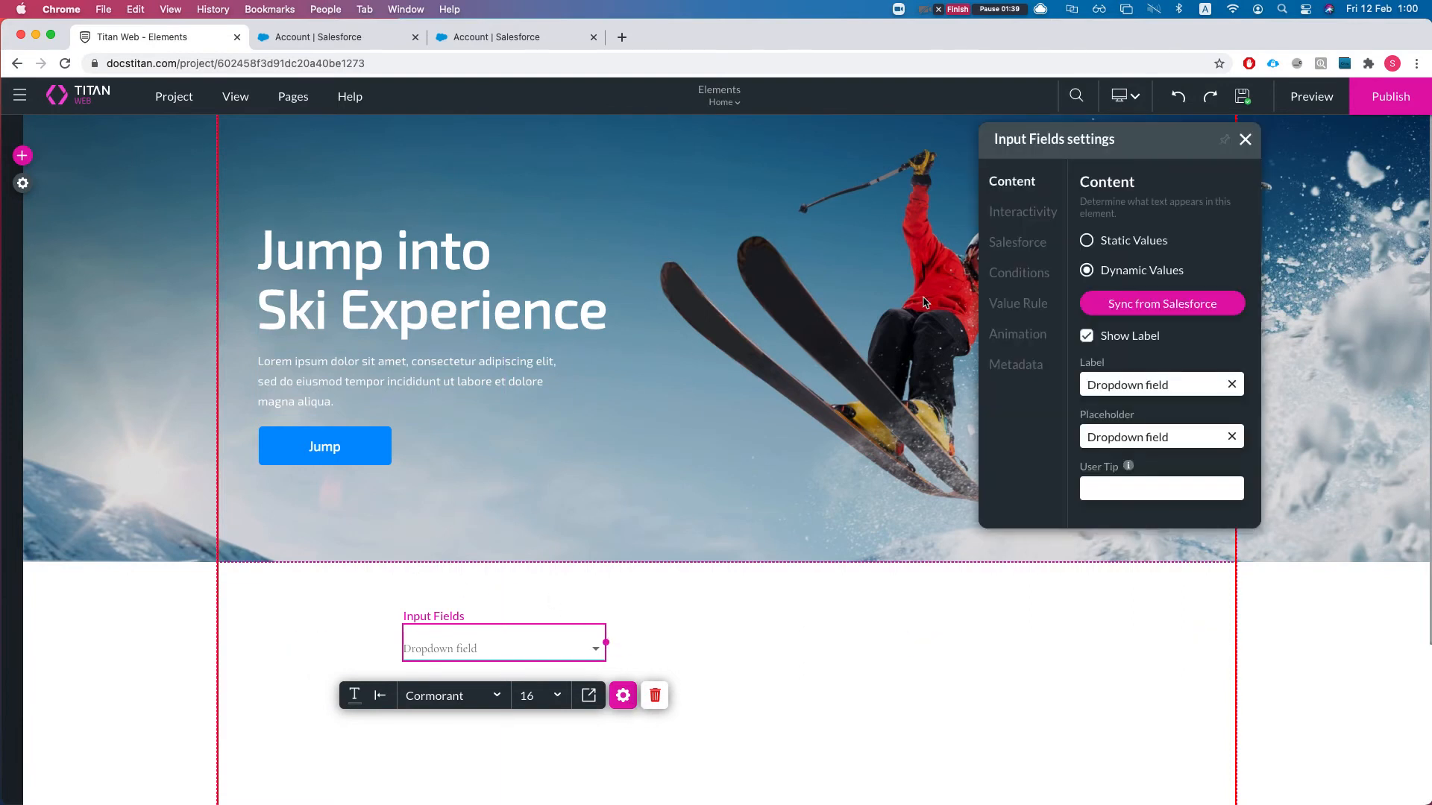
click(1019, 244)
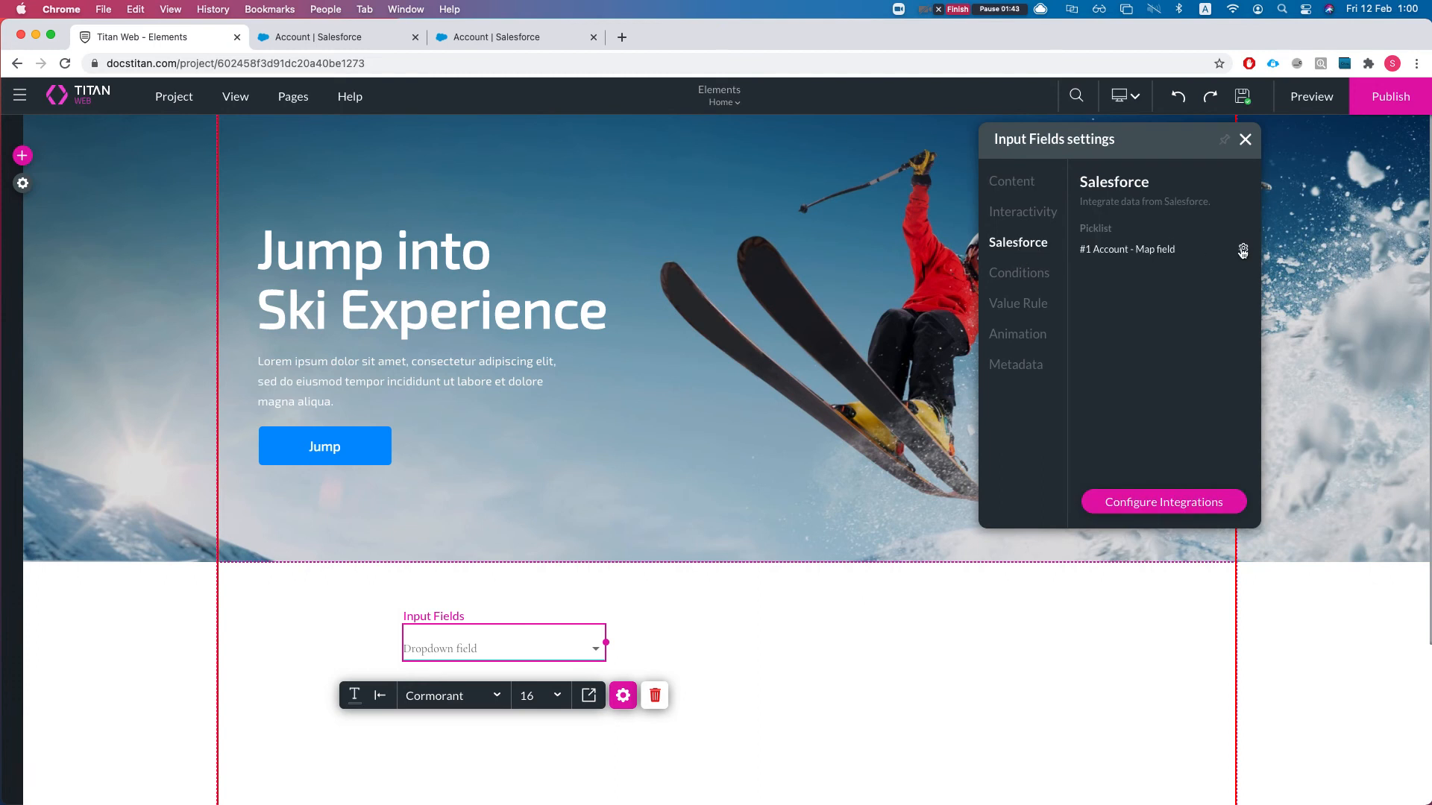
click(1243, 250)
click(1052, 187)
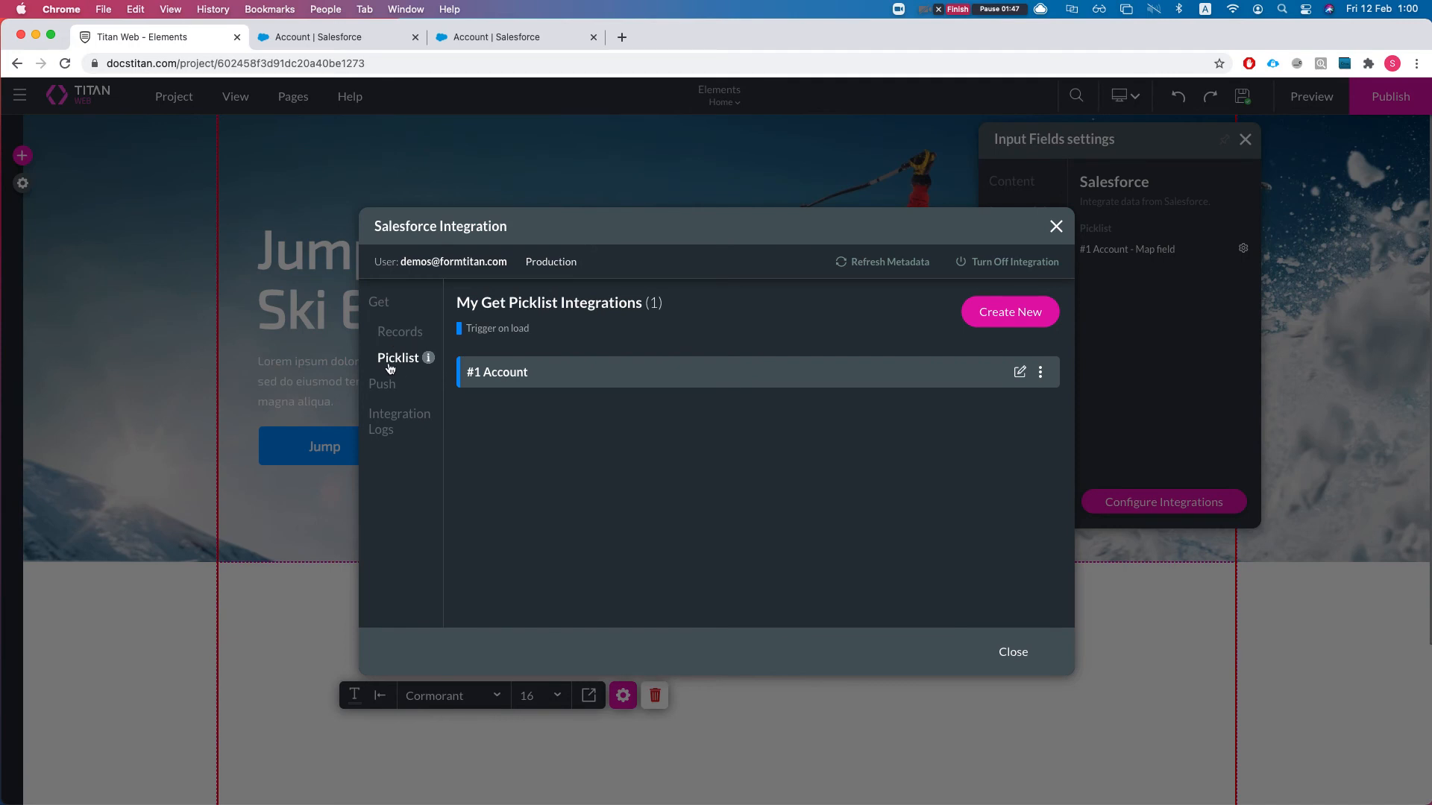
click(1019, 372)
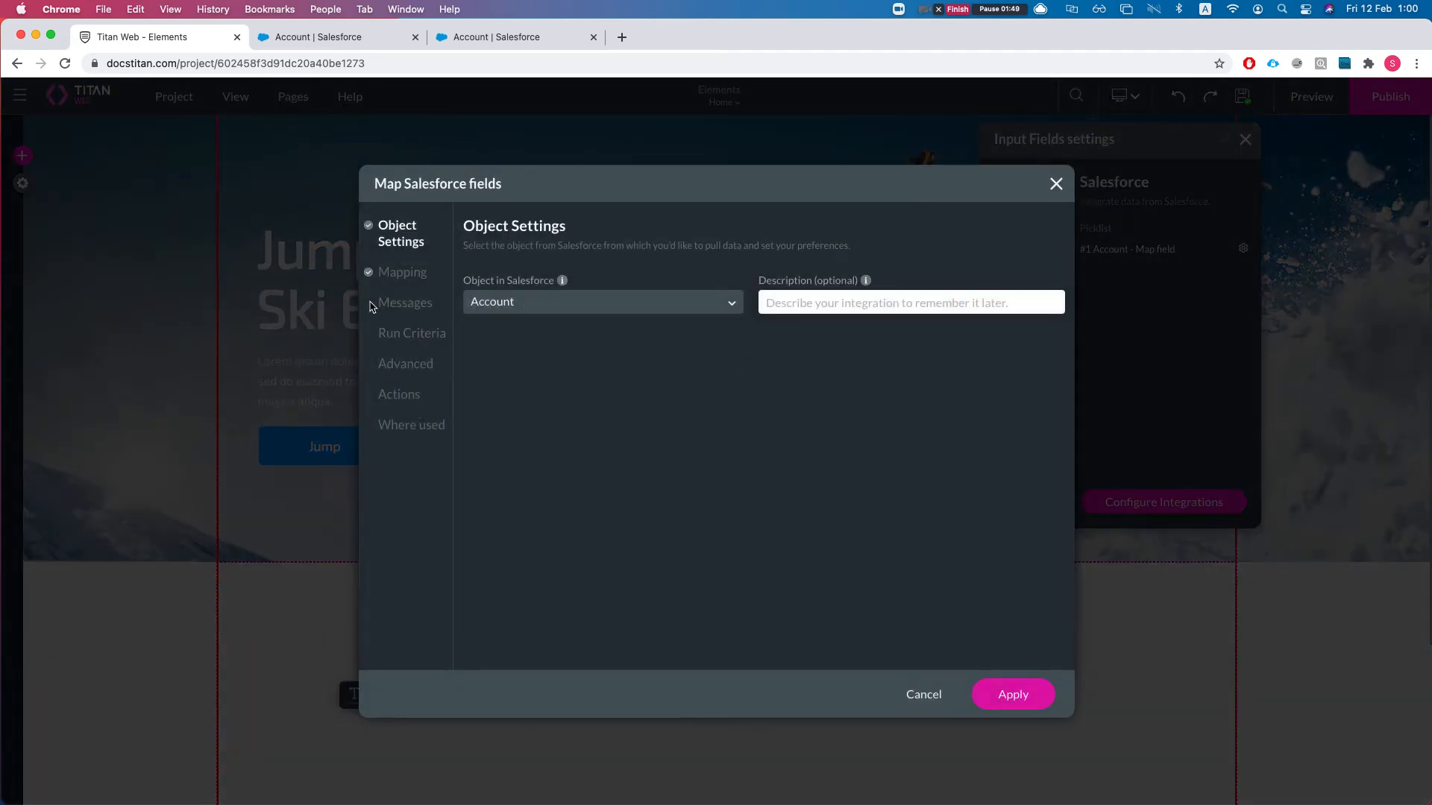
click(417, 273)
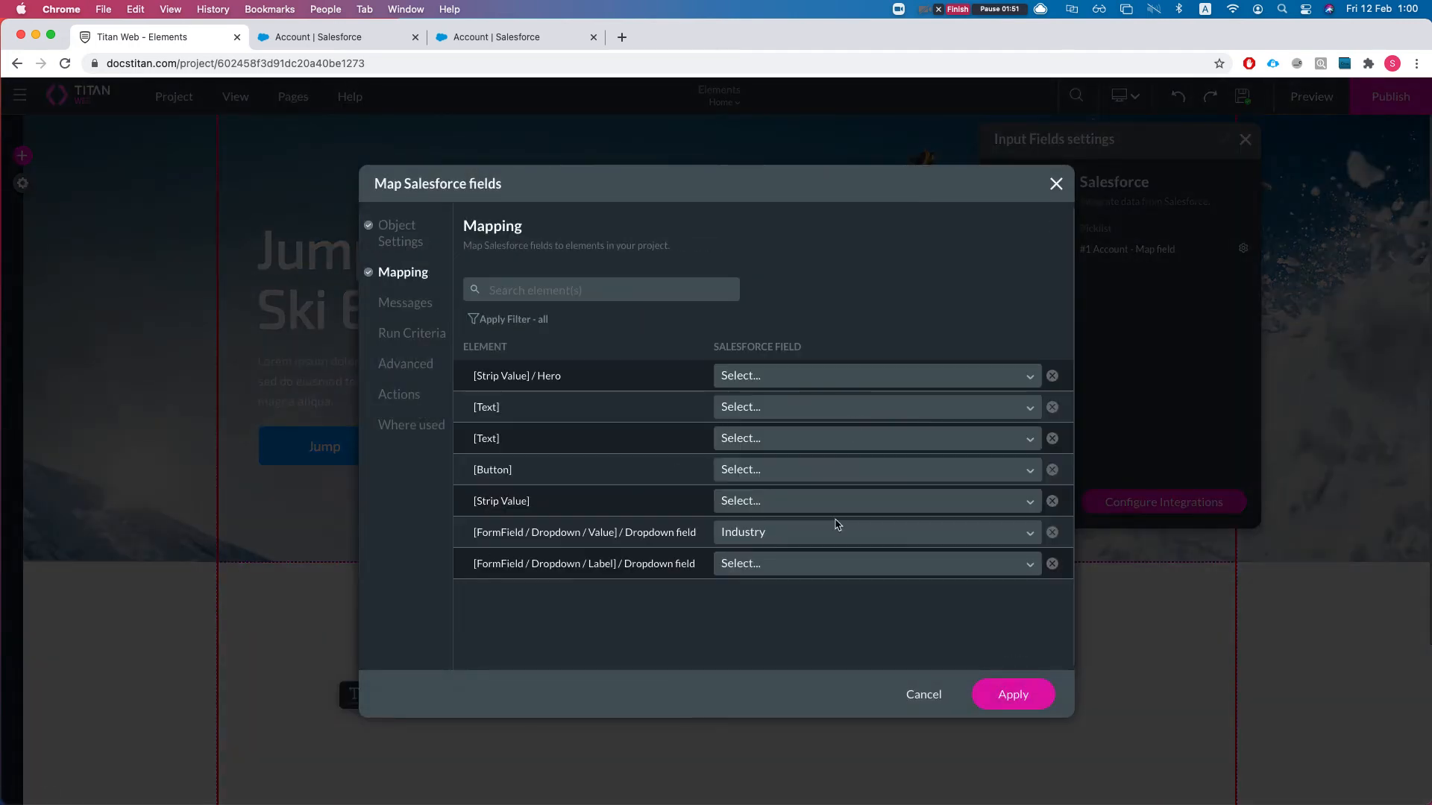
drag(637, 537, 680, 536)
click(669, 536)
Enable record type filtering in the integration's advanced settings and set Record Type to Other.
click(413, 367)
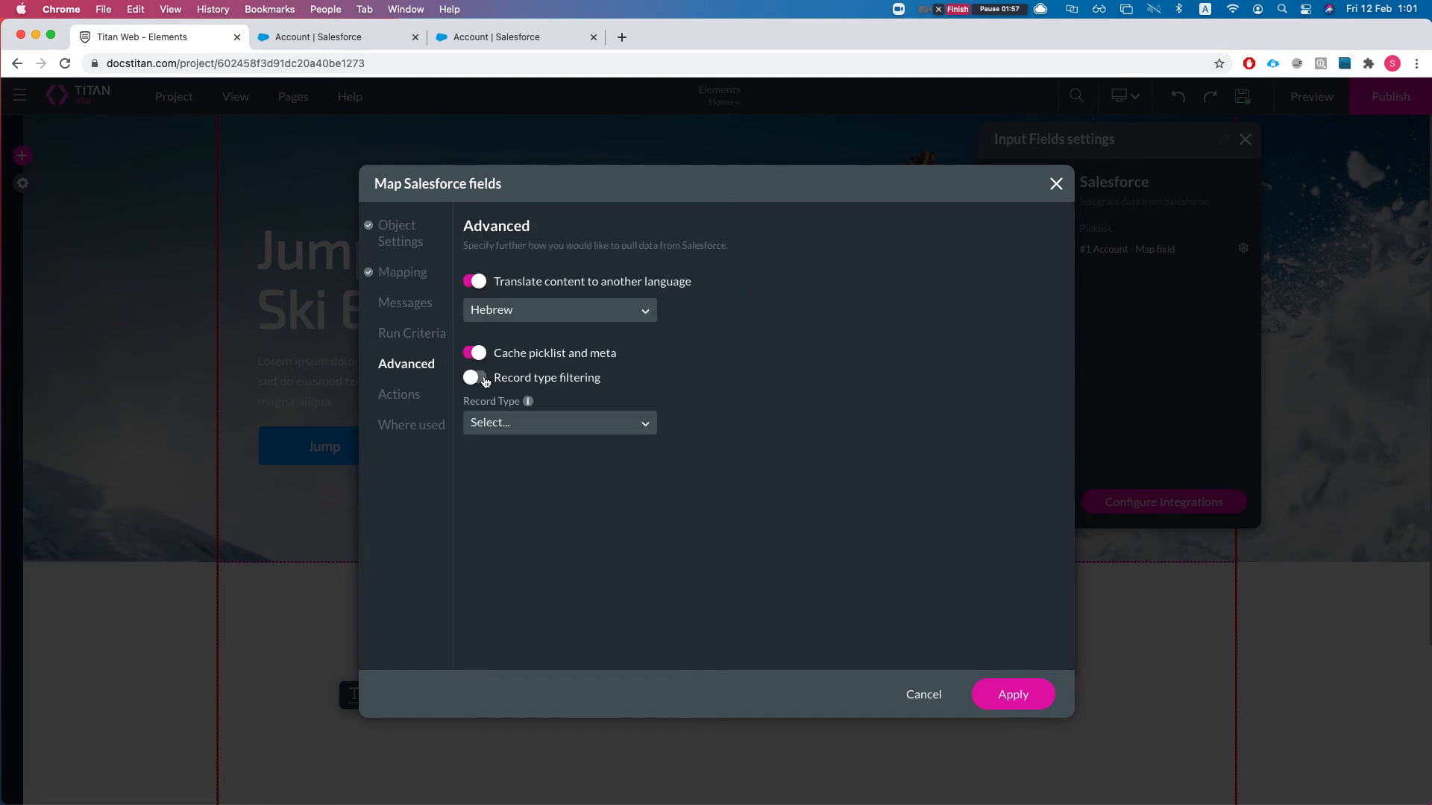
click(480, 379)
drag(511, 379, 602, 379)
click(533, 445)
click(539, 425)
scroll(546, 597, down, 5)
scroll(514, 507, up, 5)
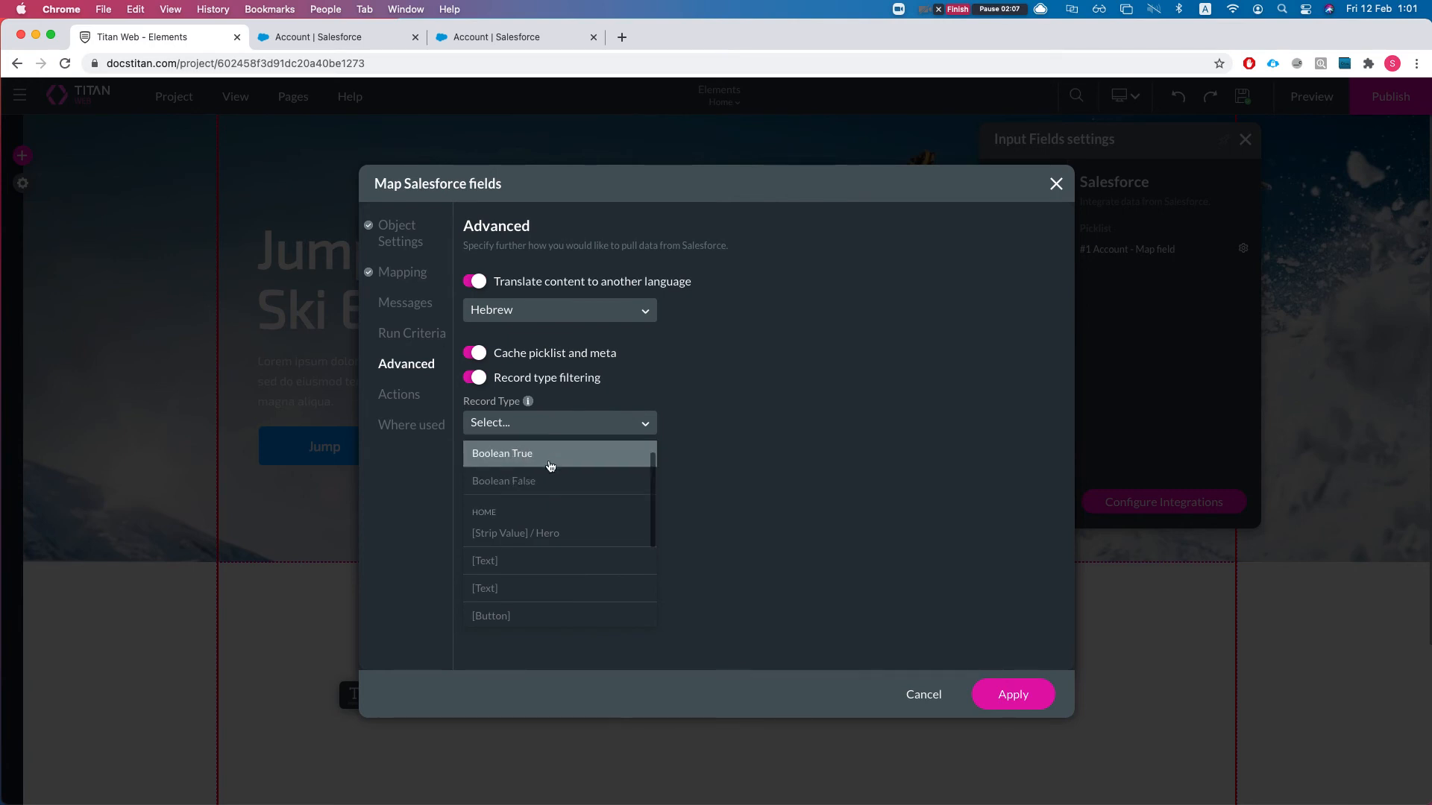
scroll(542, 533, down, 2)
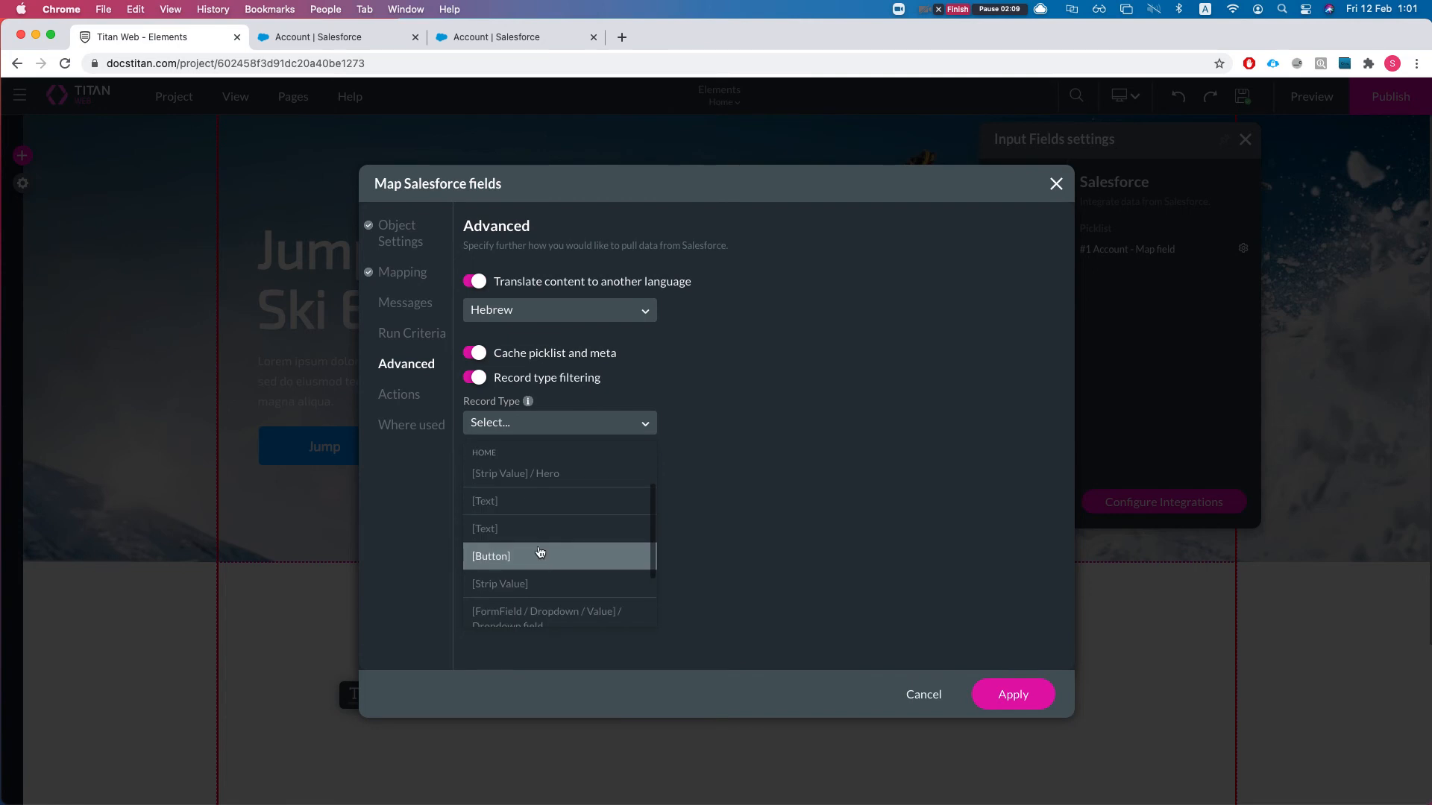
scroll(542, 565, down, 2)
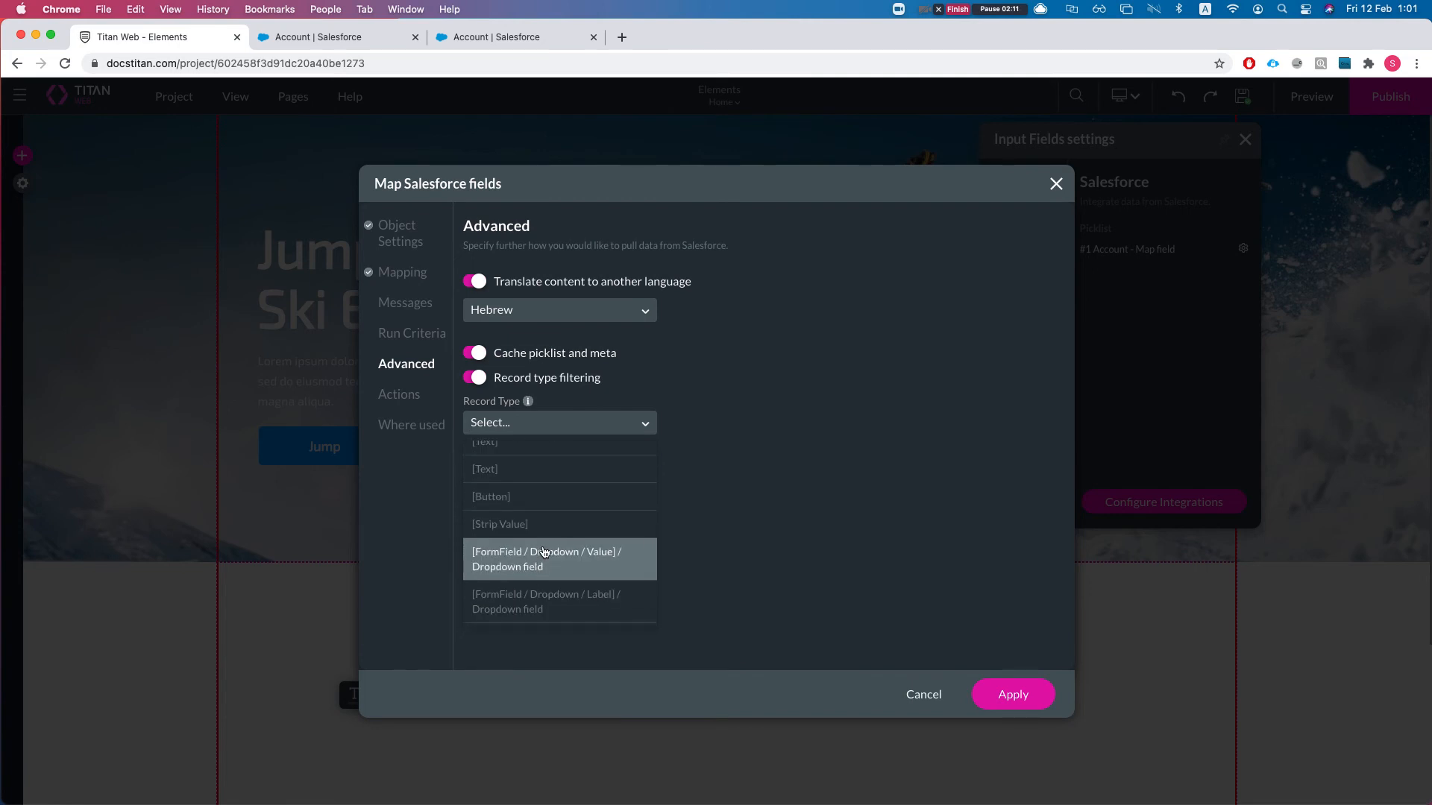
scroll(543, 555, down, 1)
click(522, 612)
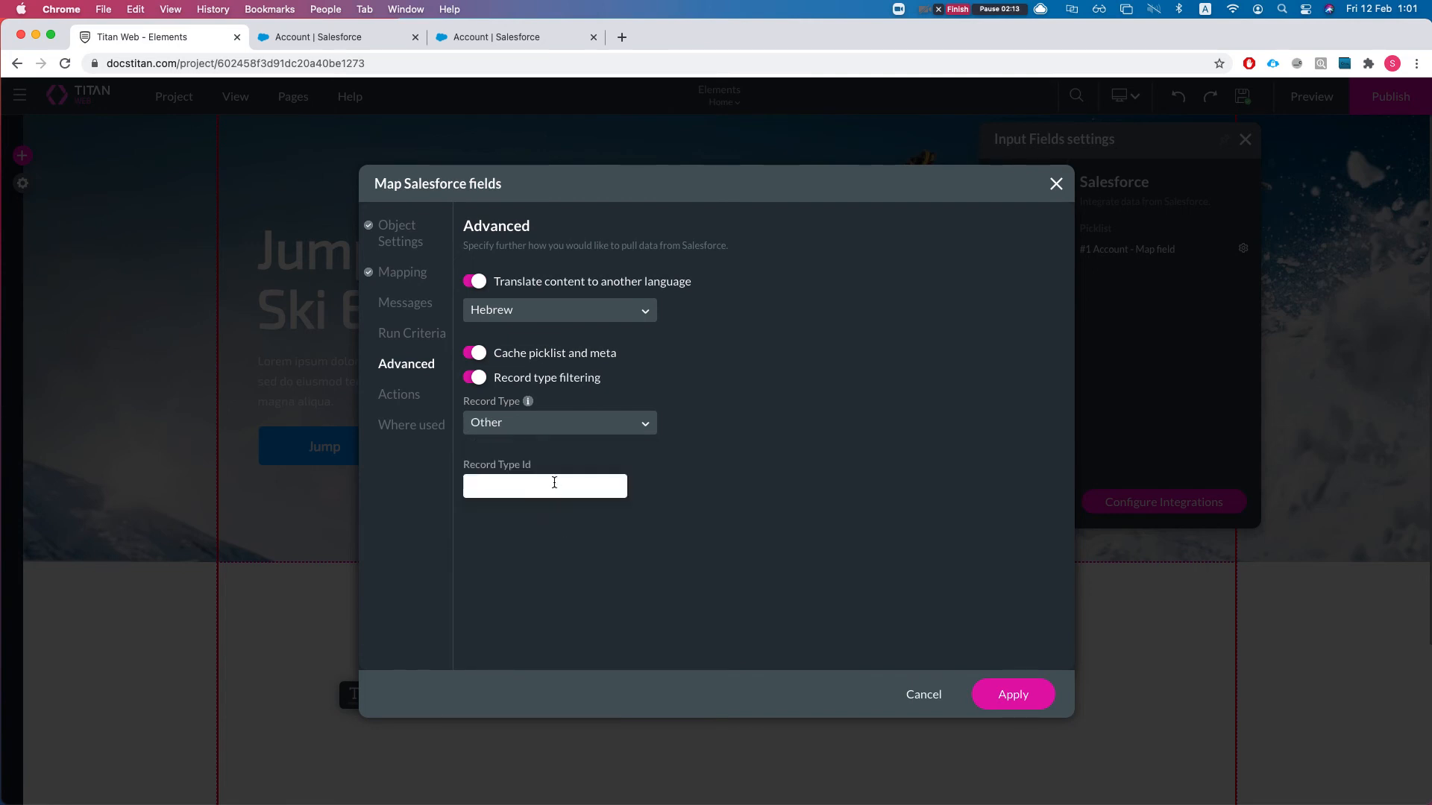
Turn off record type filtering, apply the integration settings and close the Salesforce Integration window.
click(475, 377)
click(502, 423)
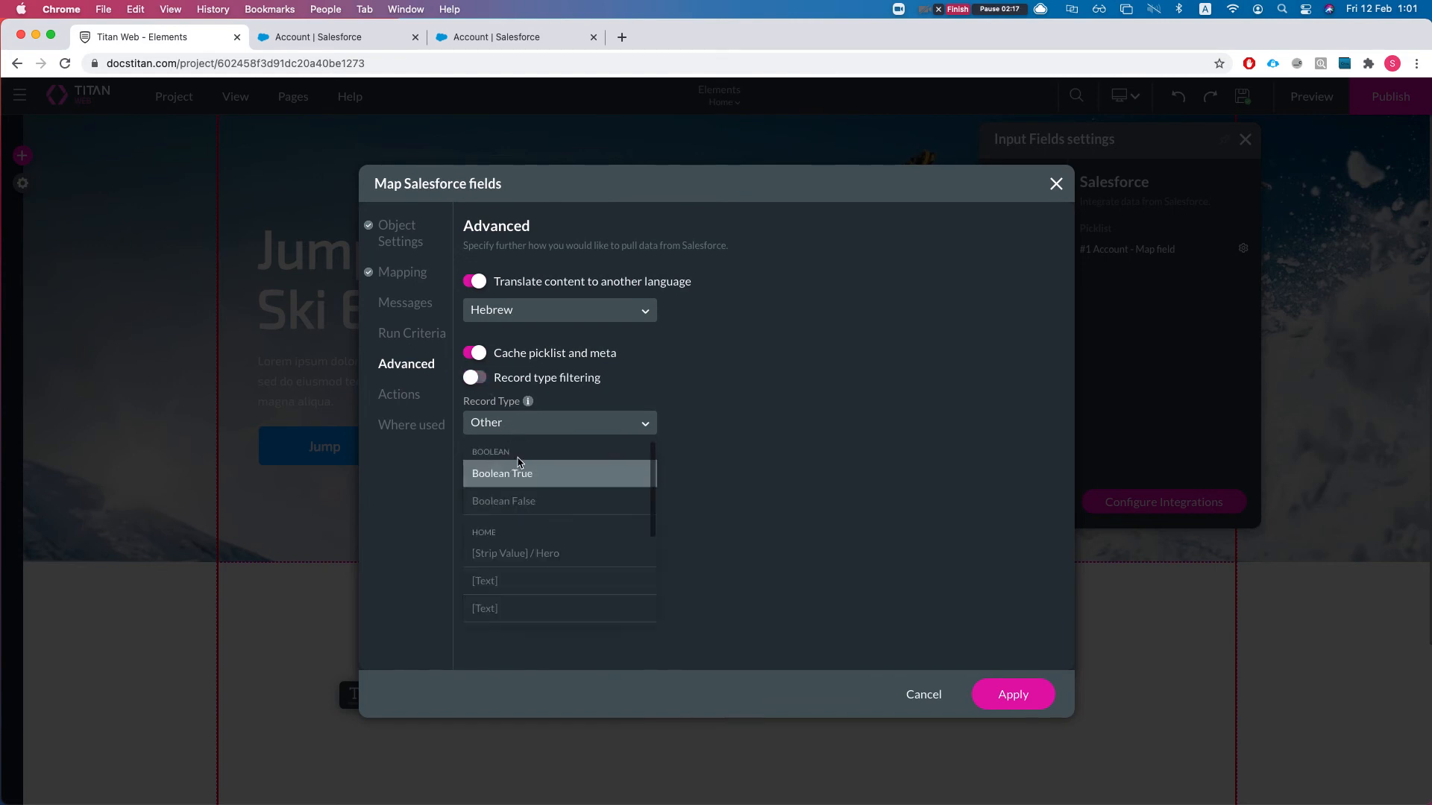
click(638, 398)
click(1006, 700)
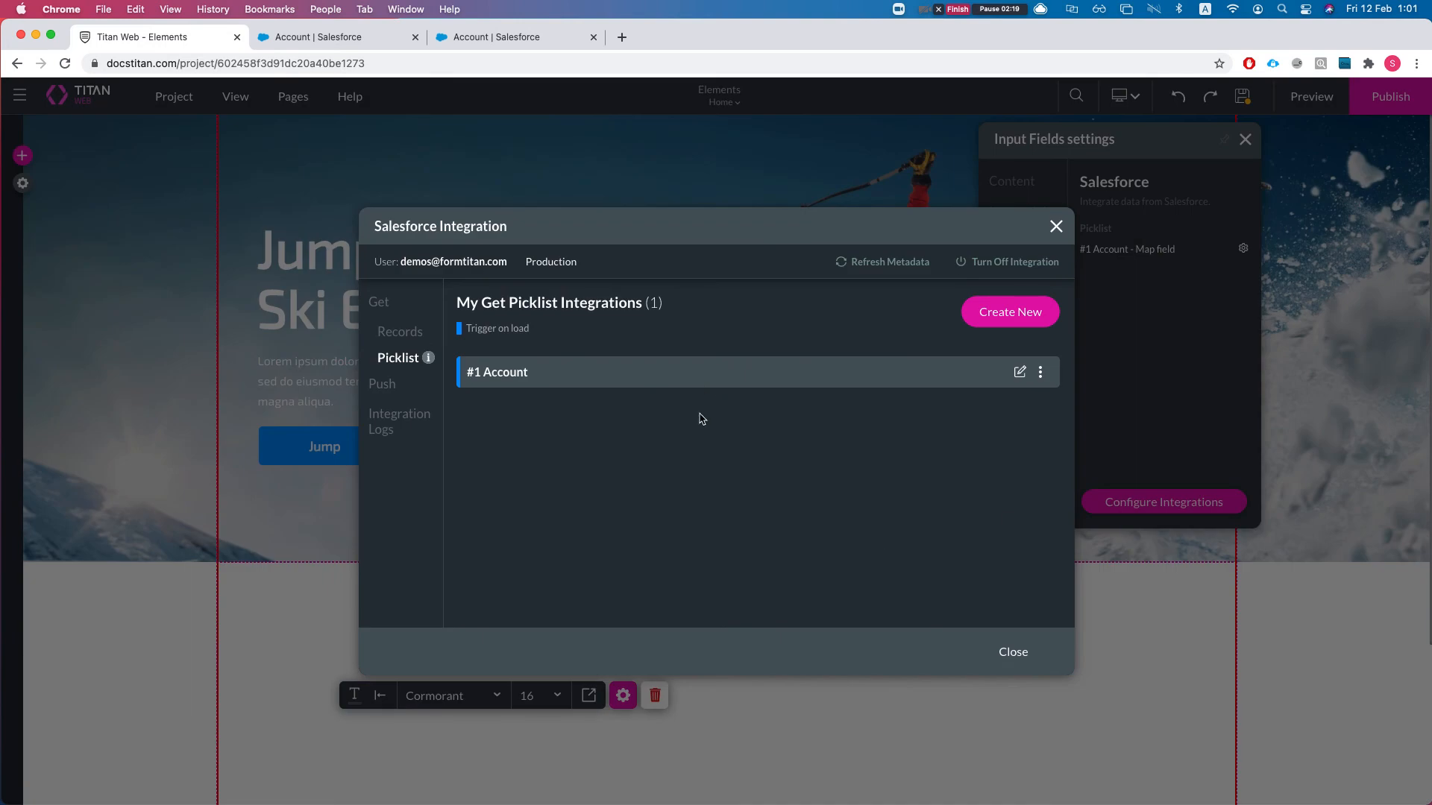
click(1015, 651)
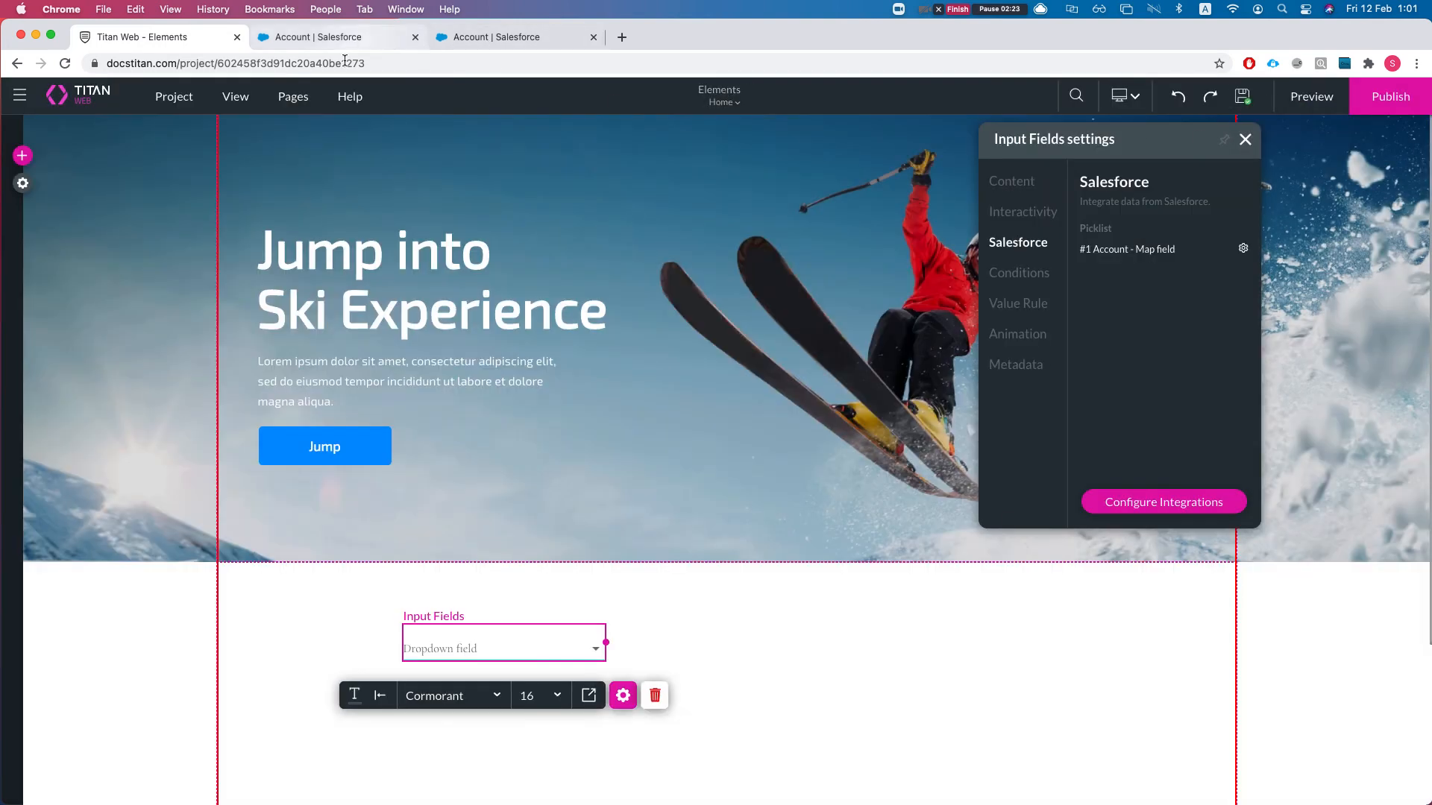
Preview the project and examine the full list of options offered by the dropdown field.
click(1312, 96)
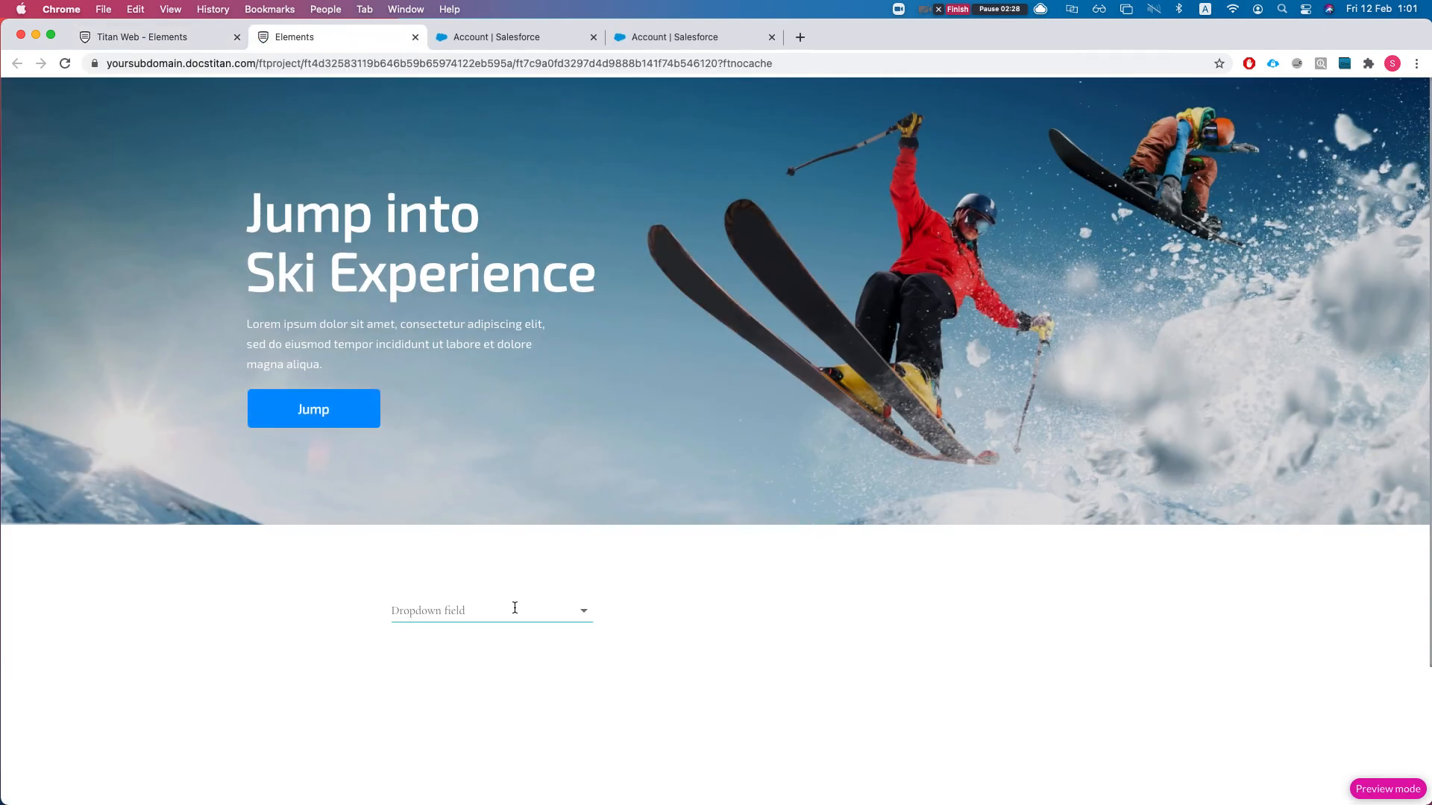
click(512, 609)
scroll(470, 359, down, 3)
scroll(478, 417, down, 5)
scroll(502, 501, up, 10)
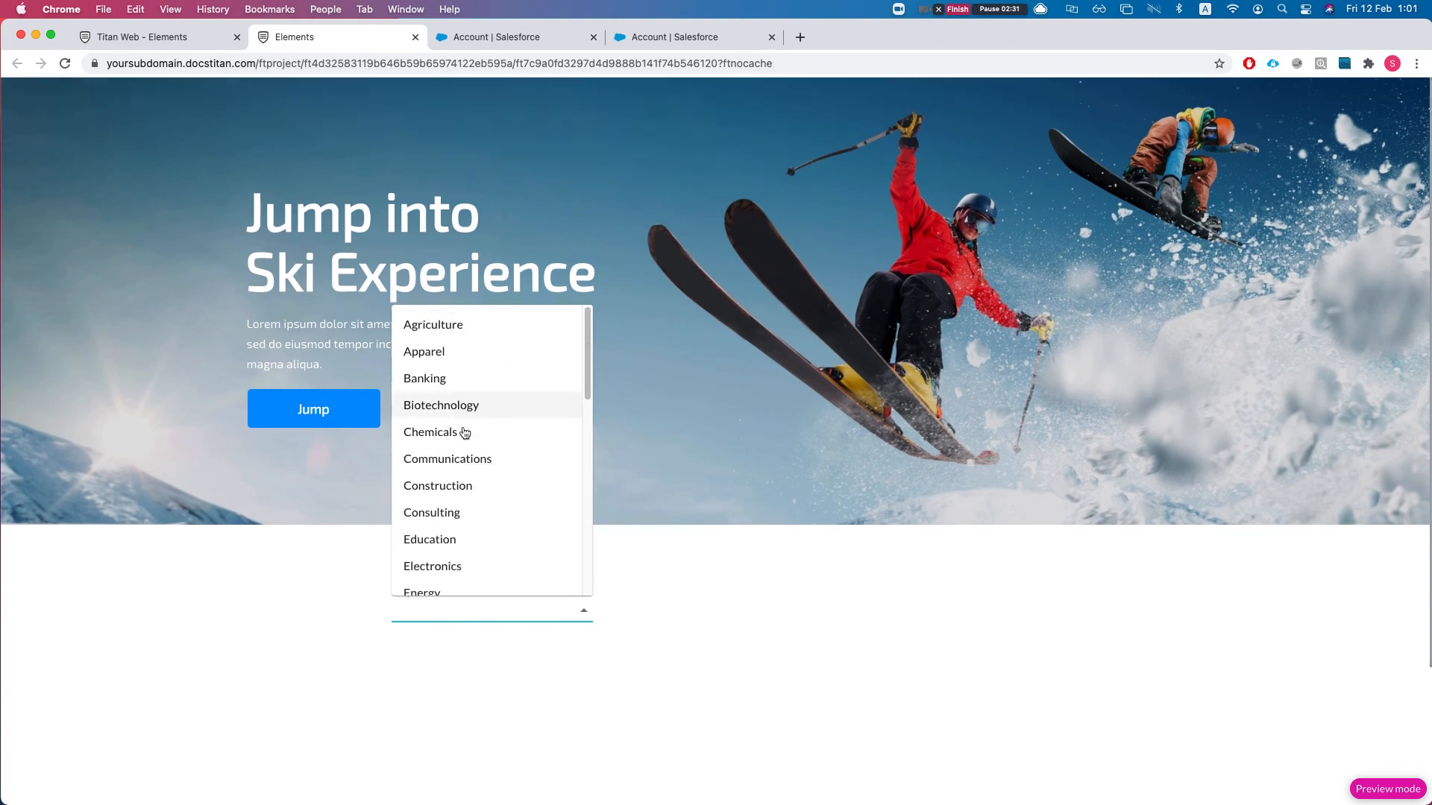
scroll(478, 537, down, 10)
scroll(447, 448, up, 6)
scroll(470, 358, up, 5)
click(217, 569)
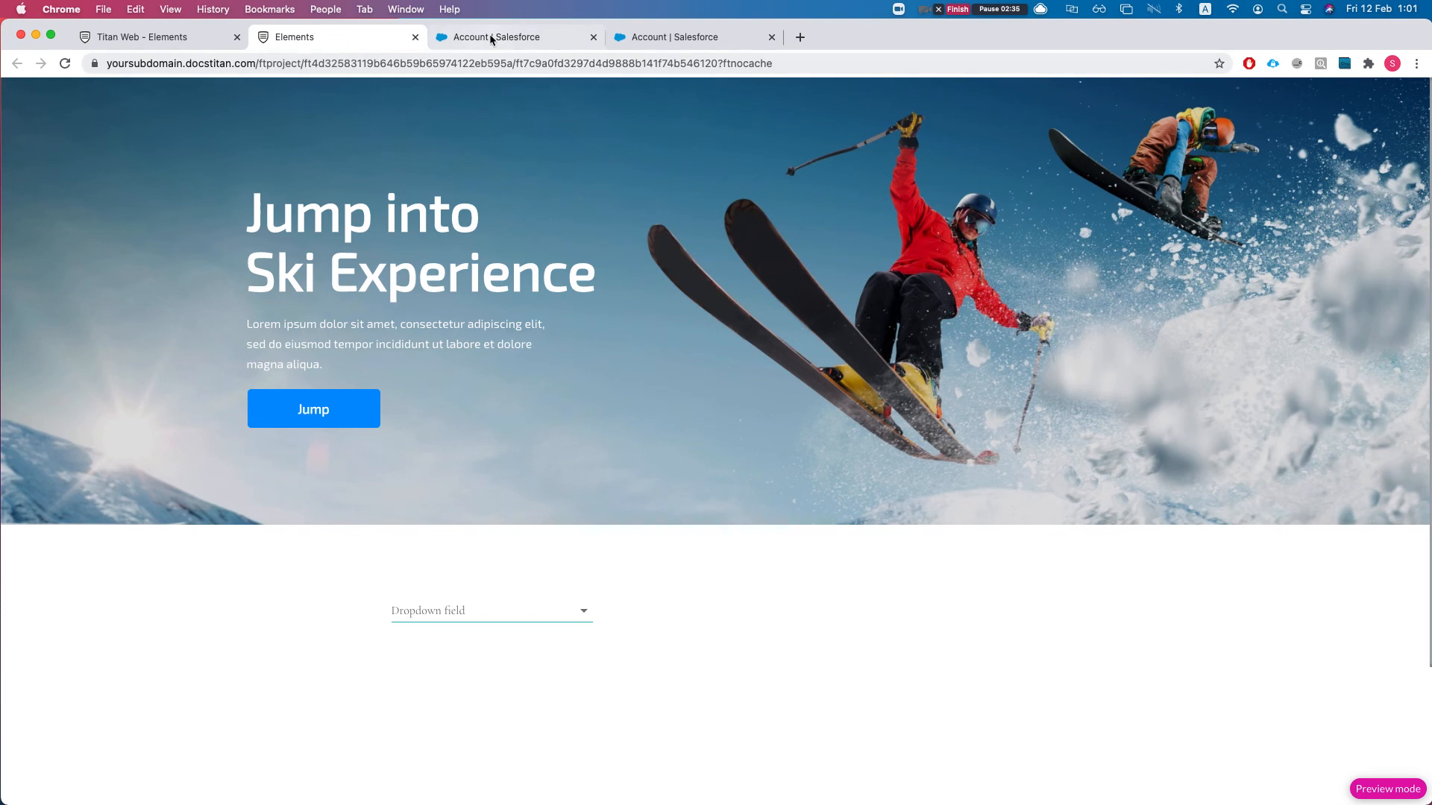
Copy the RT2 record type ID from its Salesforce page address.
click(490, 39)
double_click(595, 65)
key(super+c)
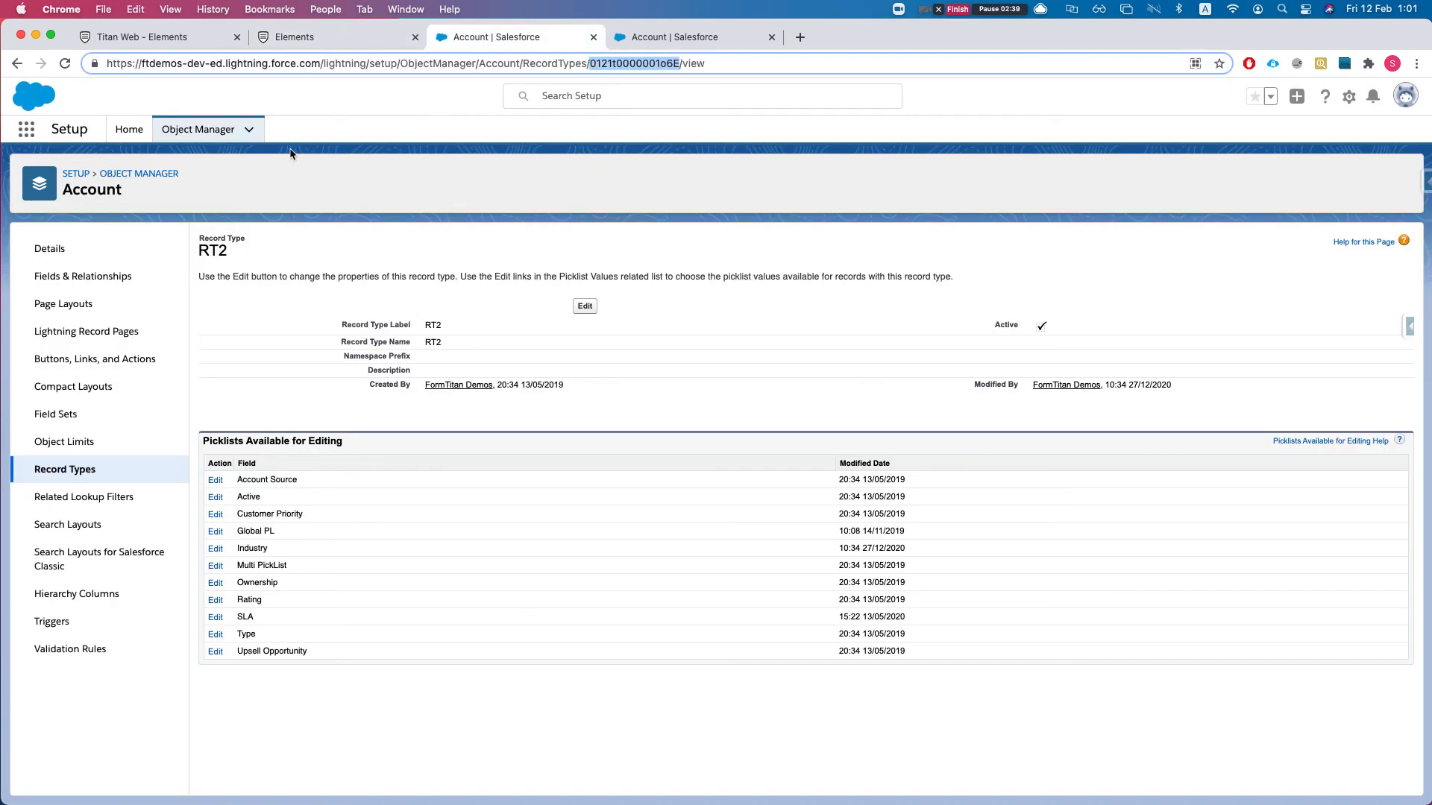
Return to the Titan Web project and enable record type filtering in the Account picklist integration's advanced settings.
click(142, 36)
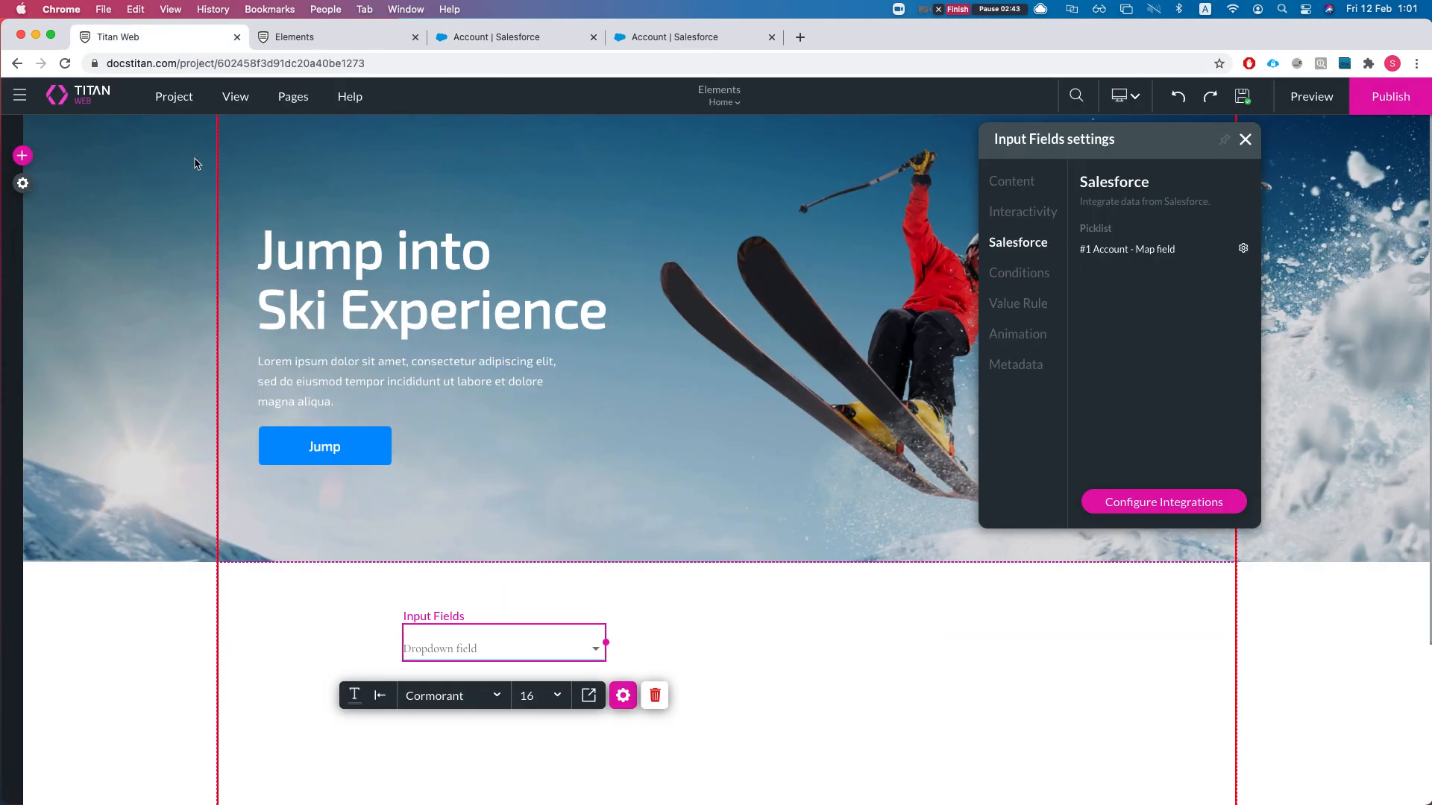
click(30, 189)
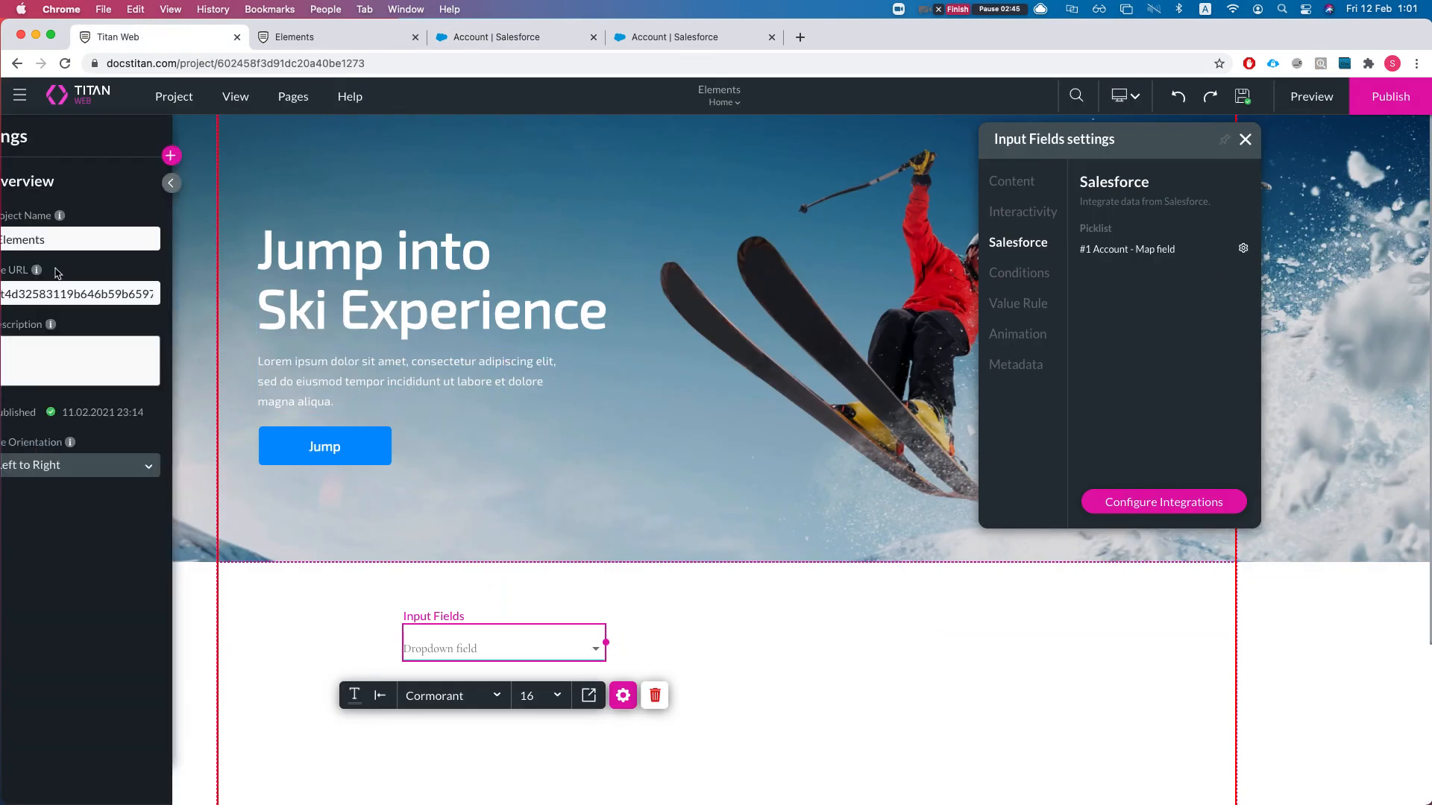
click(37, 319)
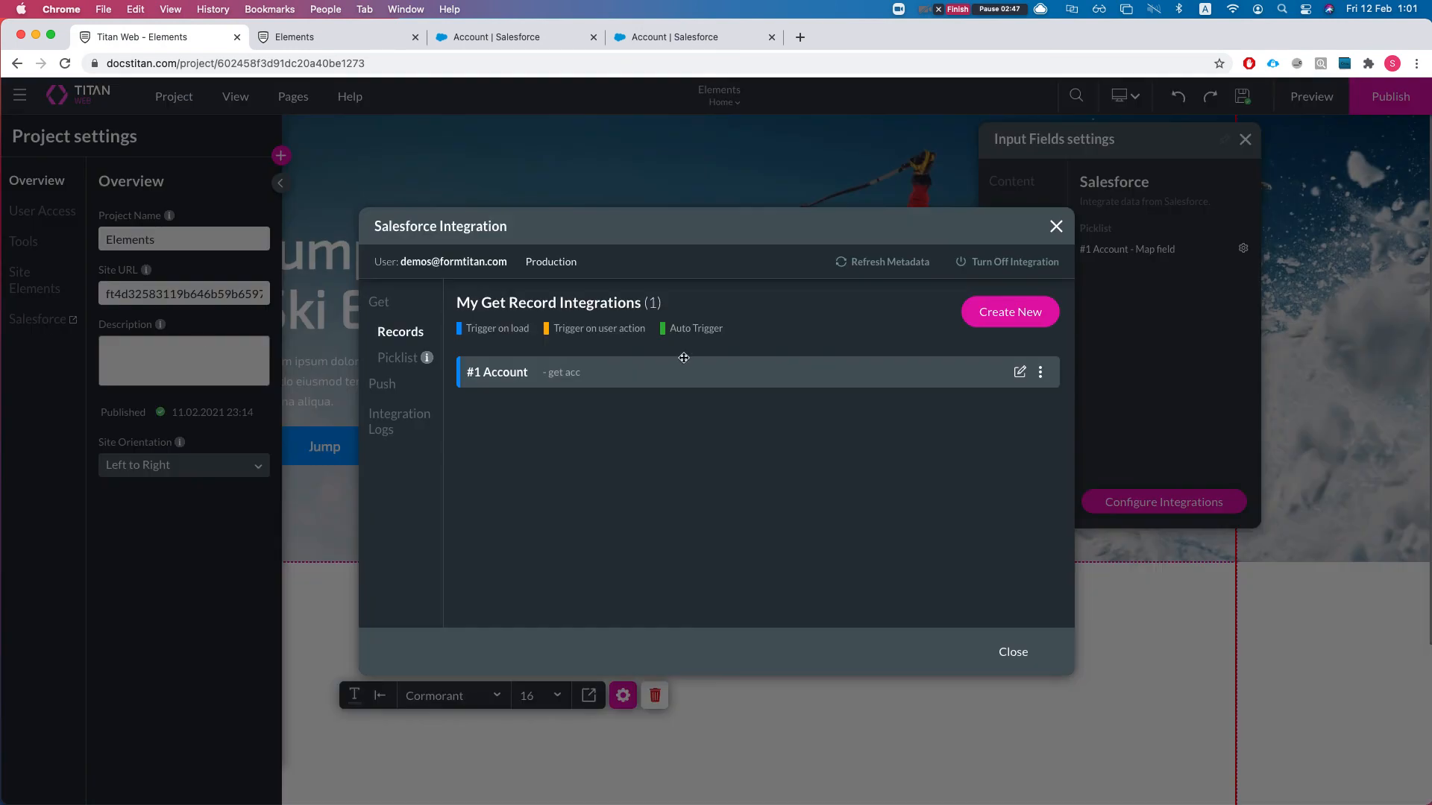
click(381, 362)
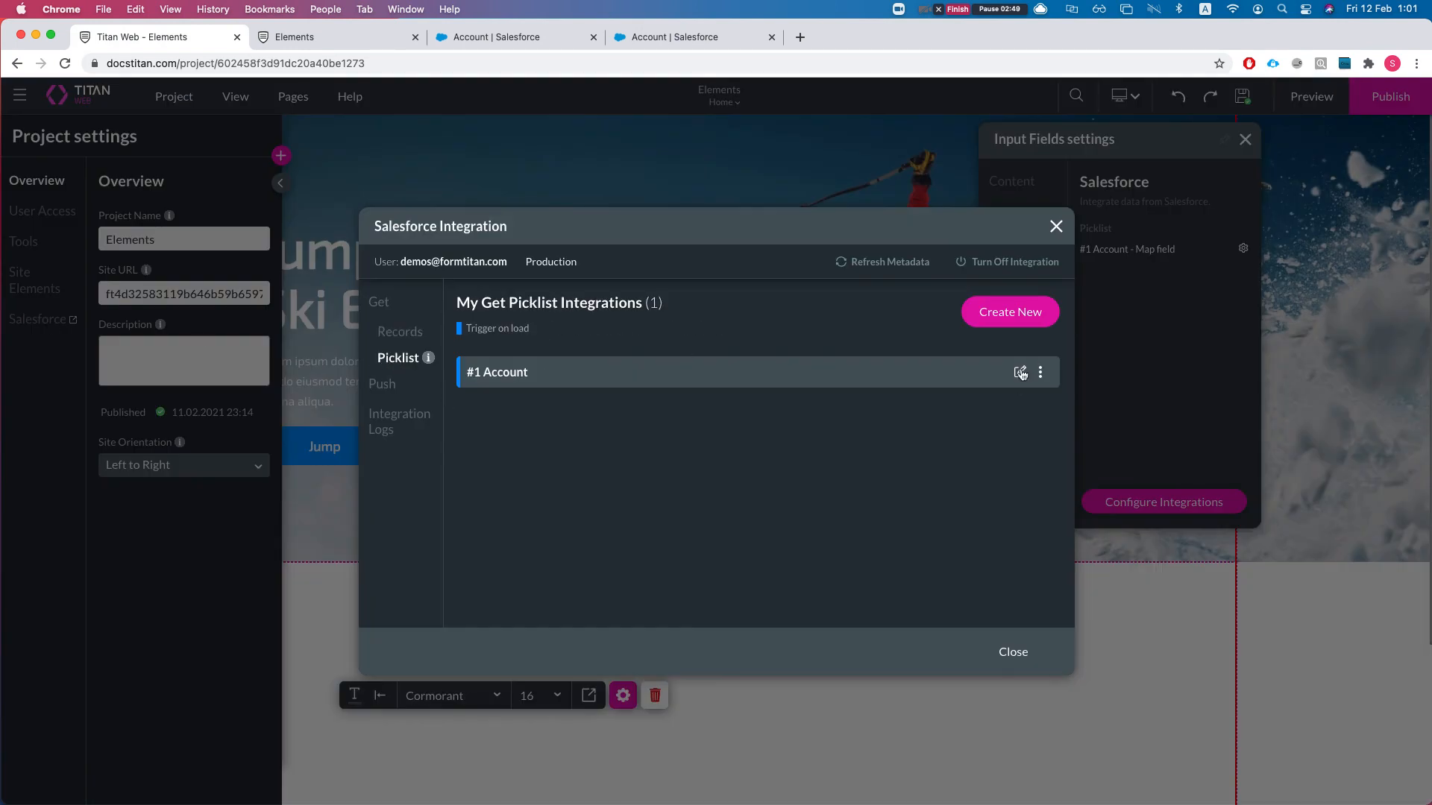
click(1021, 374)
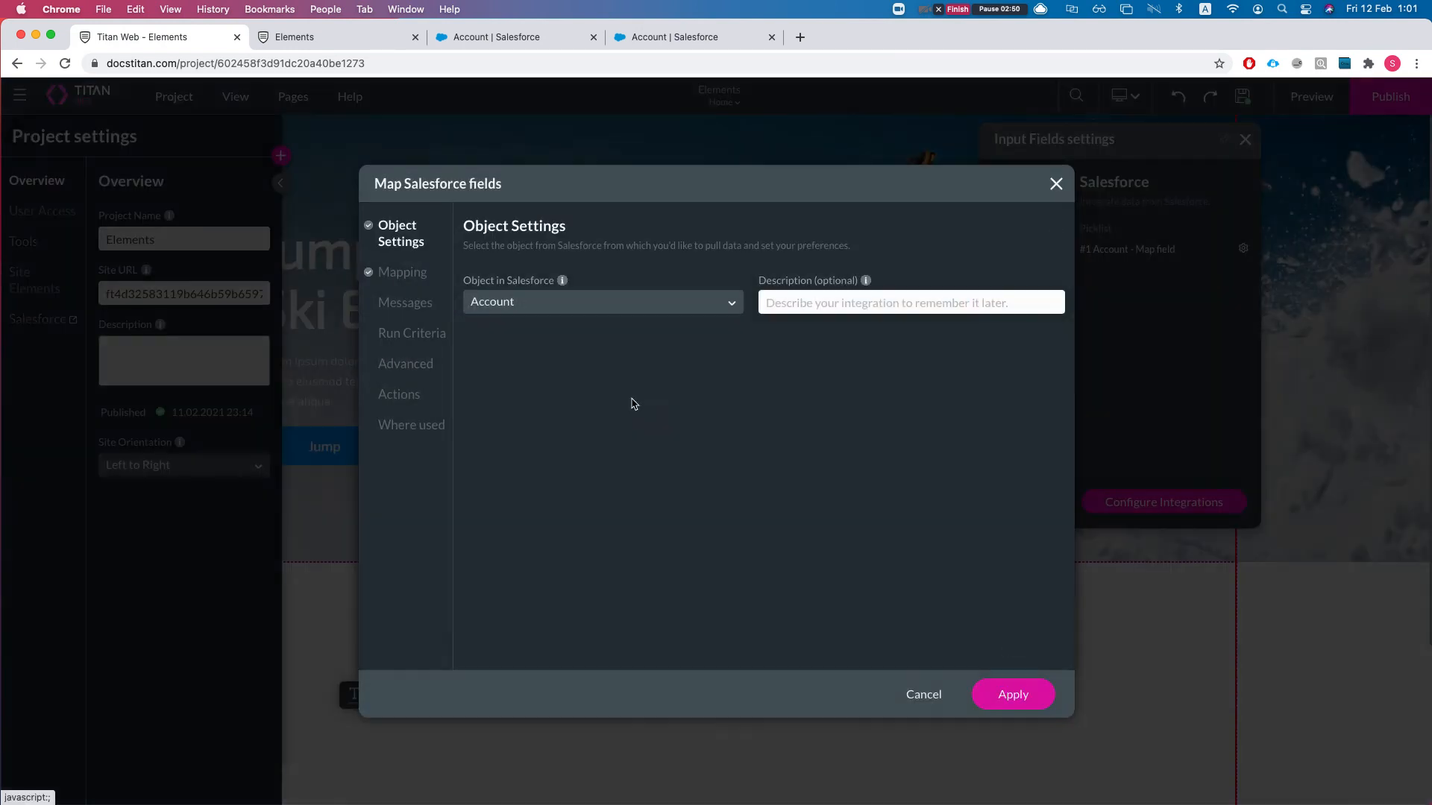
click(403, 364)
click(475, 378)
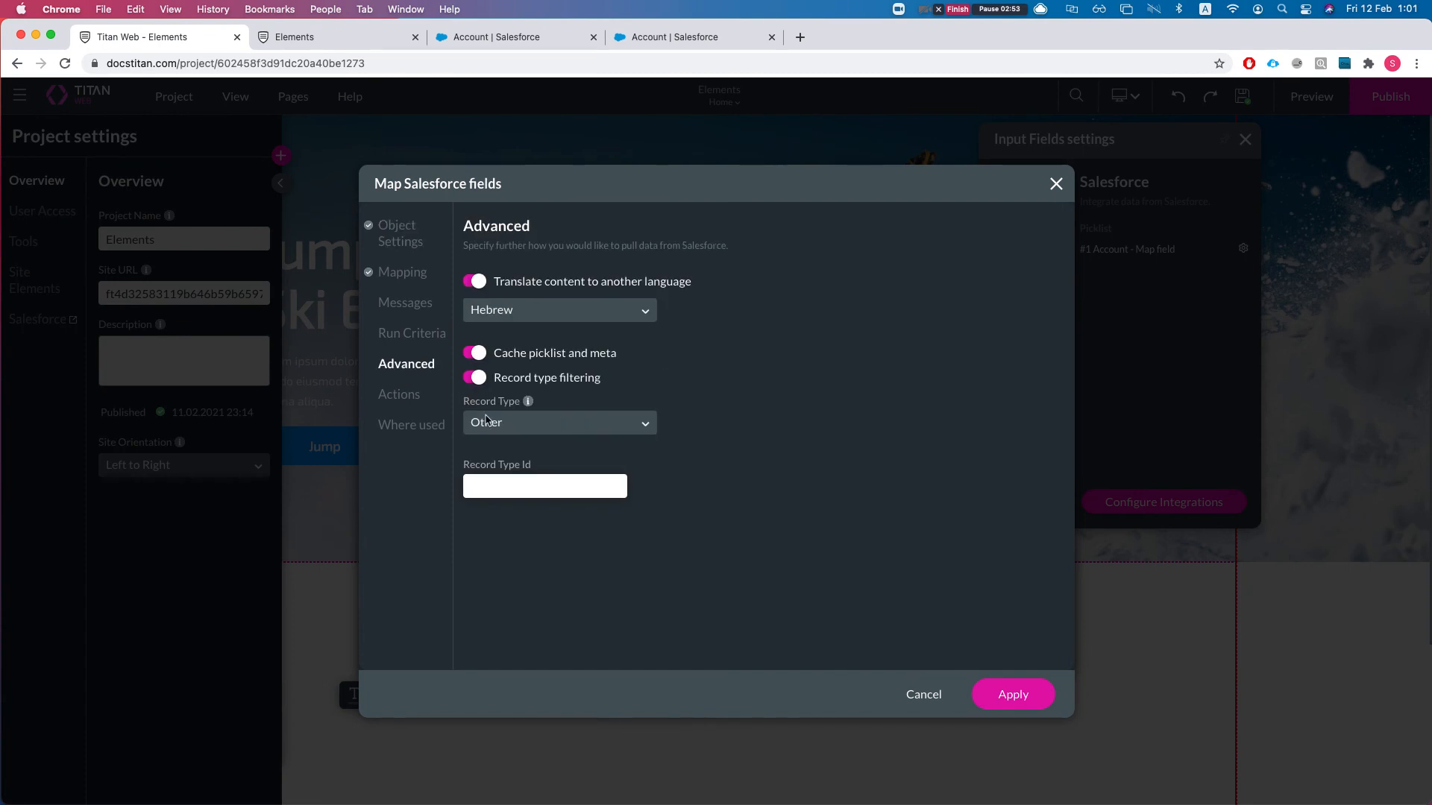
Enter 0121t0000001o6E as the Record Type Id with Record Type left at Other, apply the settings and close the Salesforce Integration window.
click(548, 493)
key(super+v)
click(497, 419)
scroll(604, 511, down, 1)
scroll(604, 511, up, 3)
click(798, 416)
click(1014, 696)
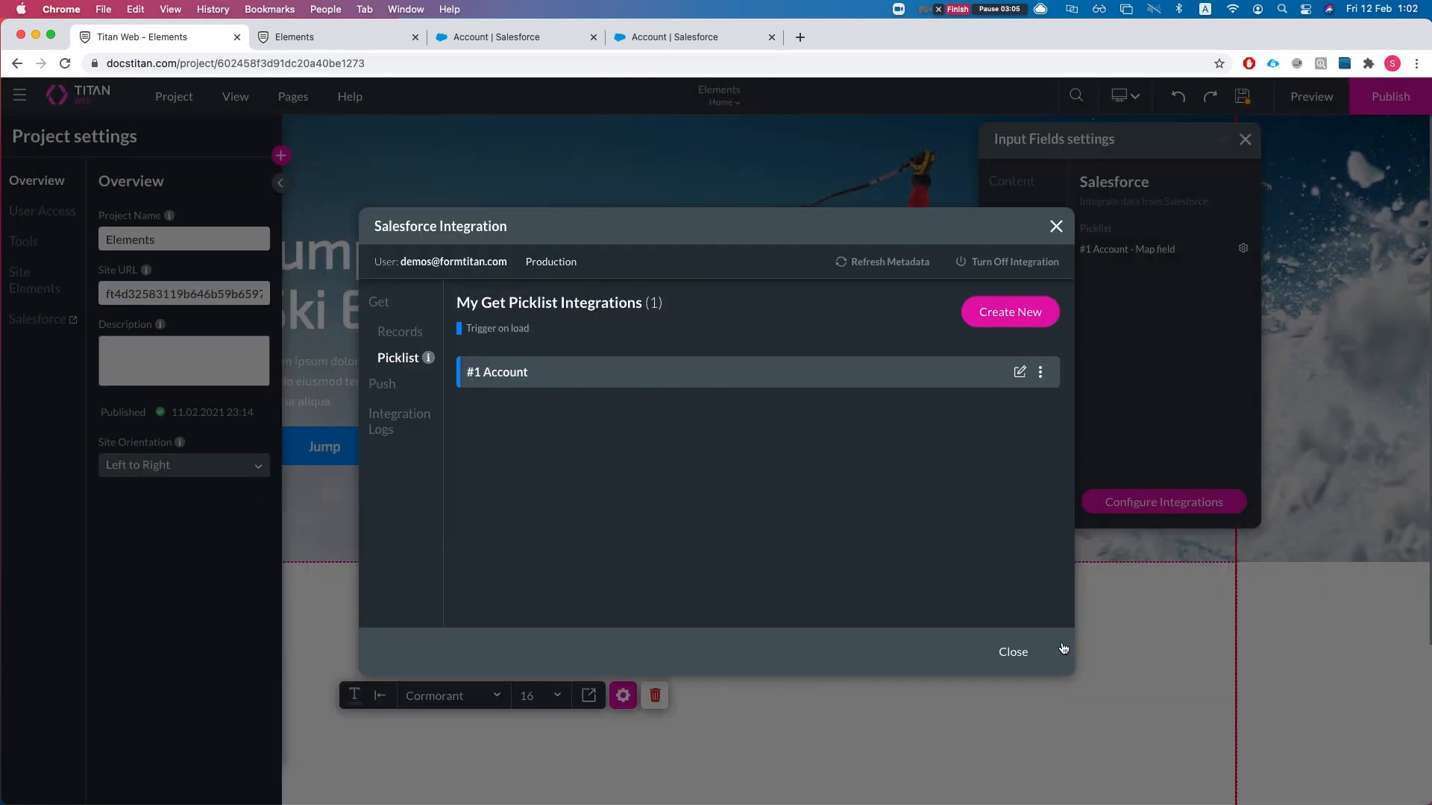
click(1054, 228)
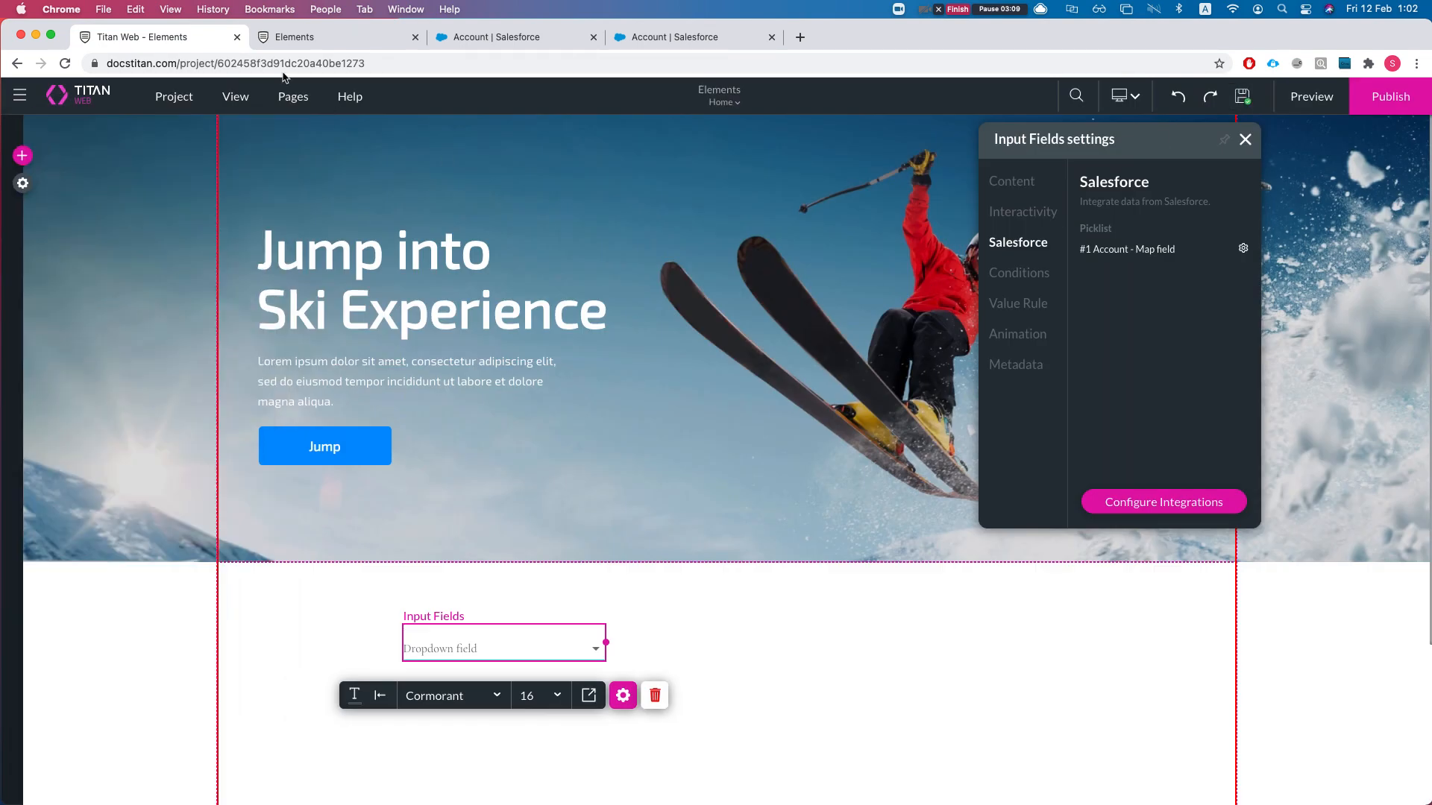
Reload the project preview and examine the options offered by the dropdown field under the RT2 filter.
click(289, 38)
key(super+r)
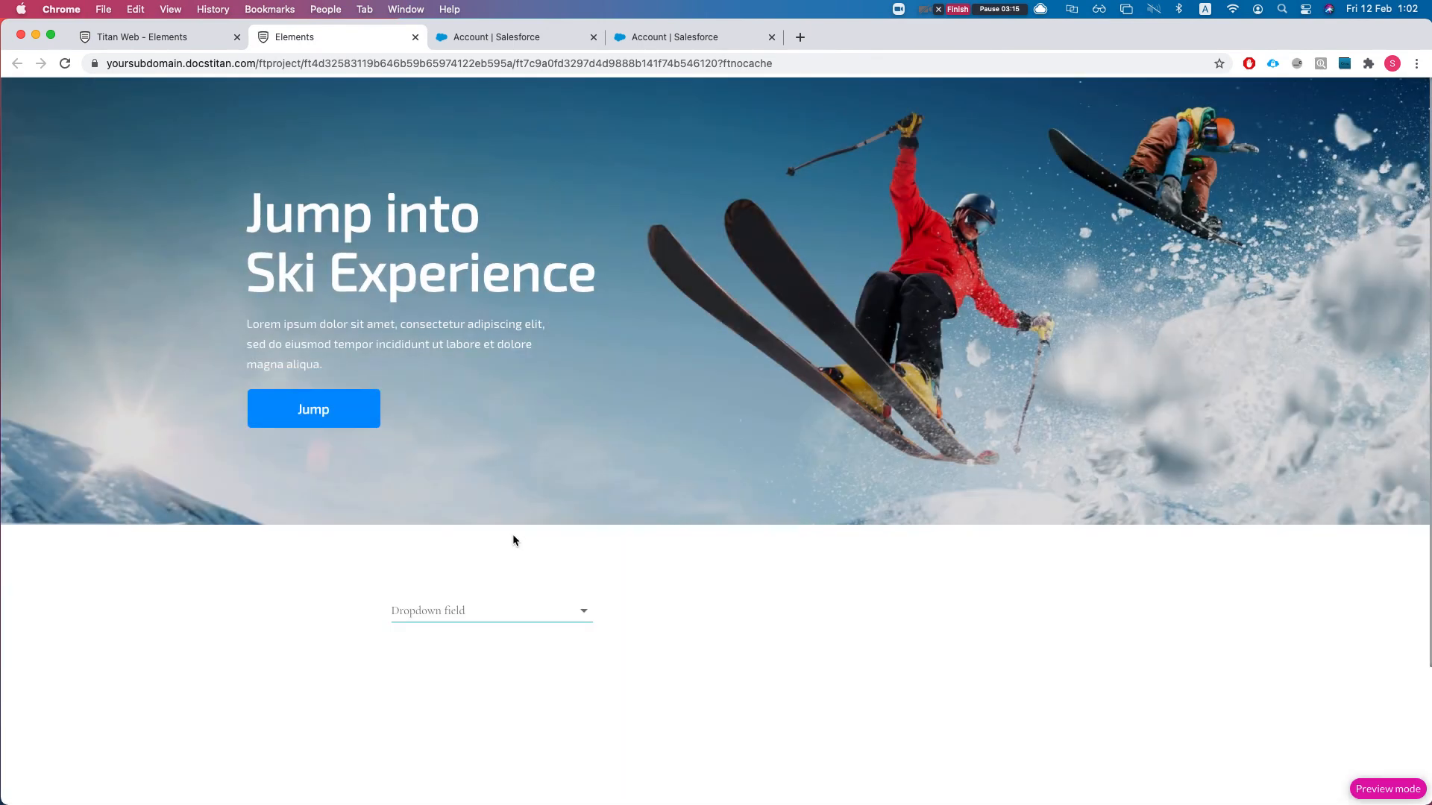
click(510, 610)
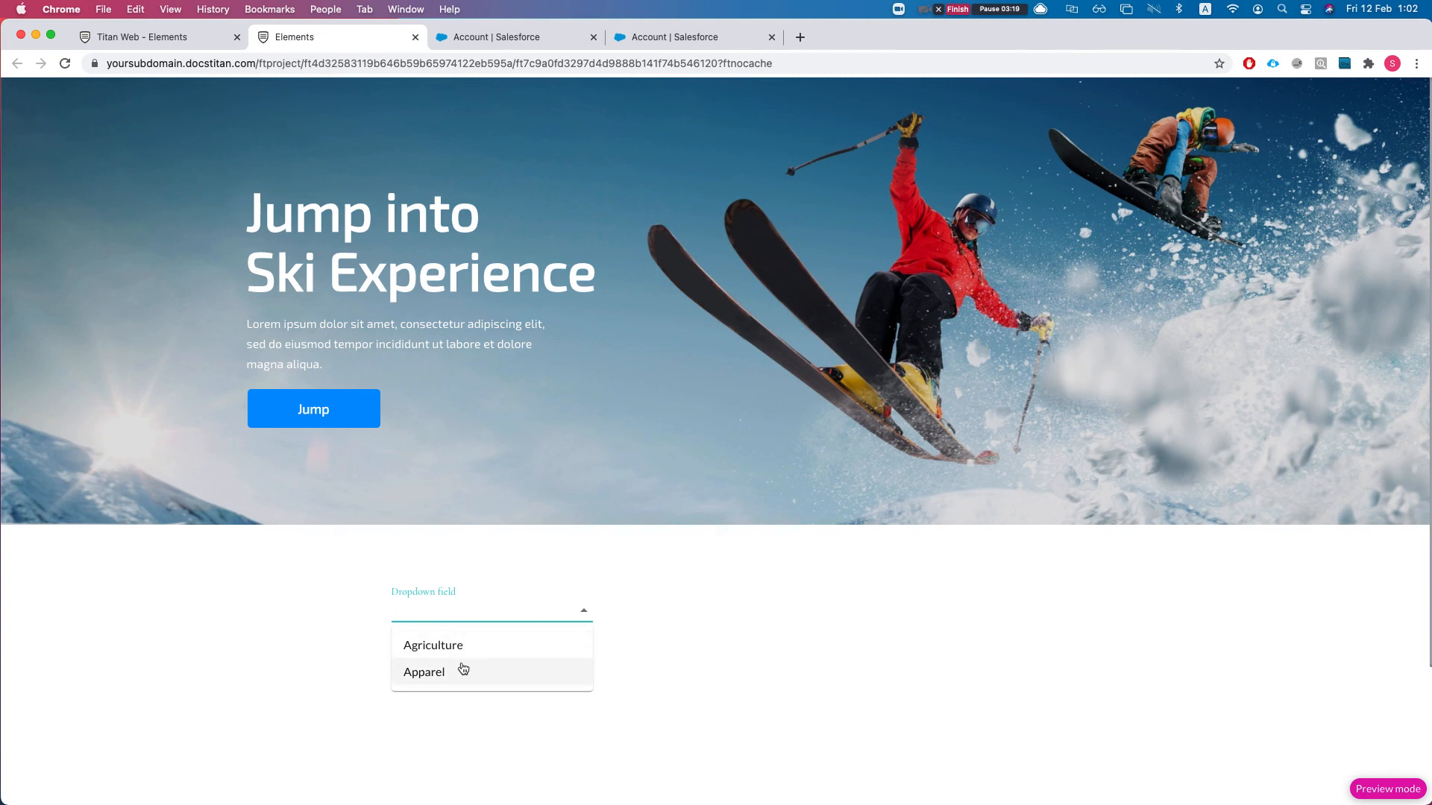
click(348, 614)
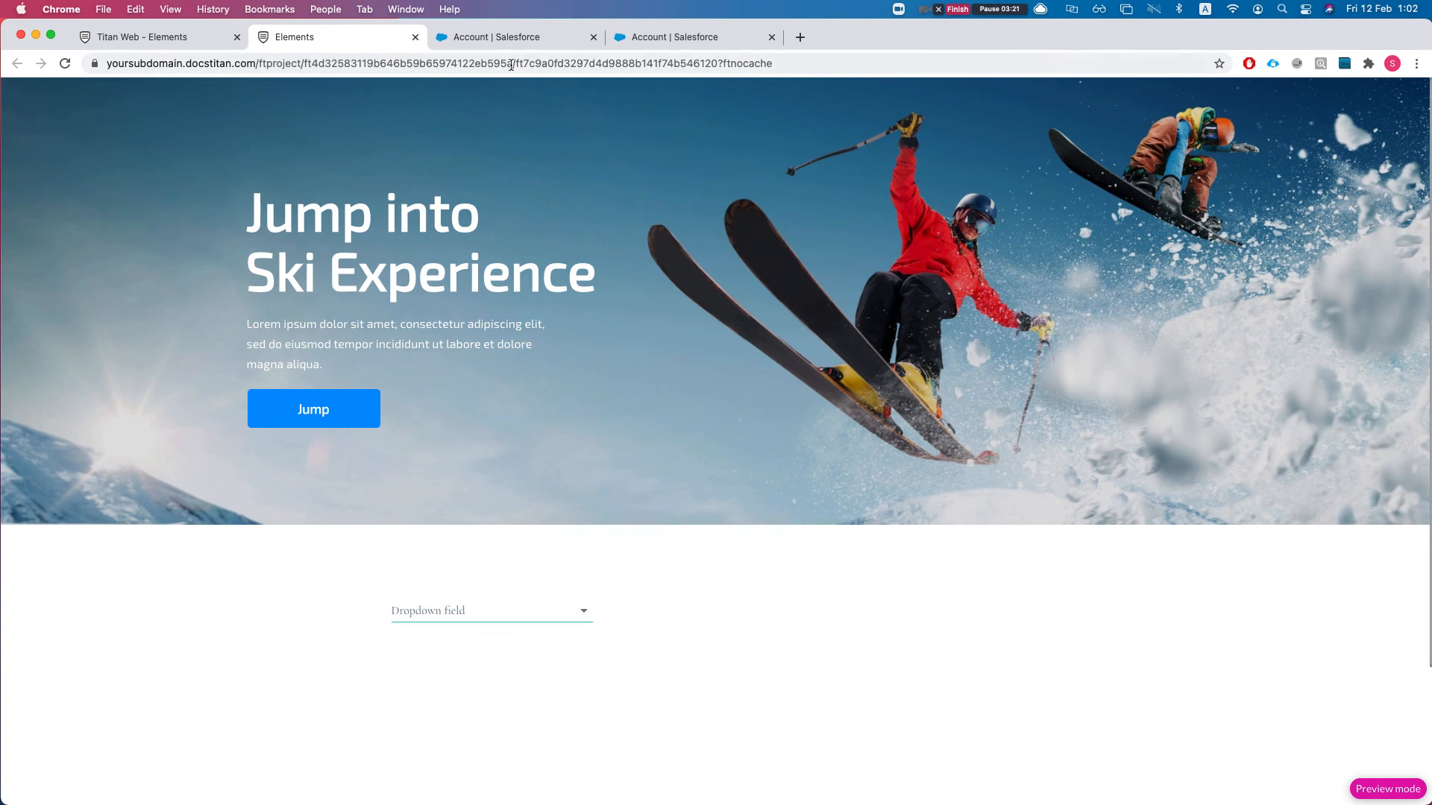
In Salesforce, remove Electronics through Other from the RT record type's selected Industry picklist values and save the change.
click(504, 37)
key(ctrl+Tab)
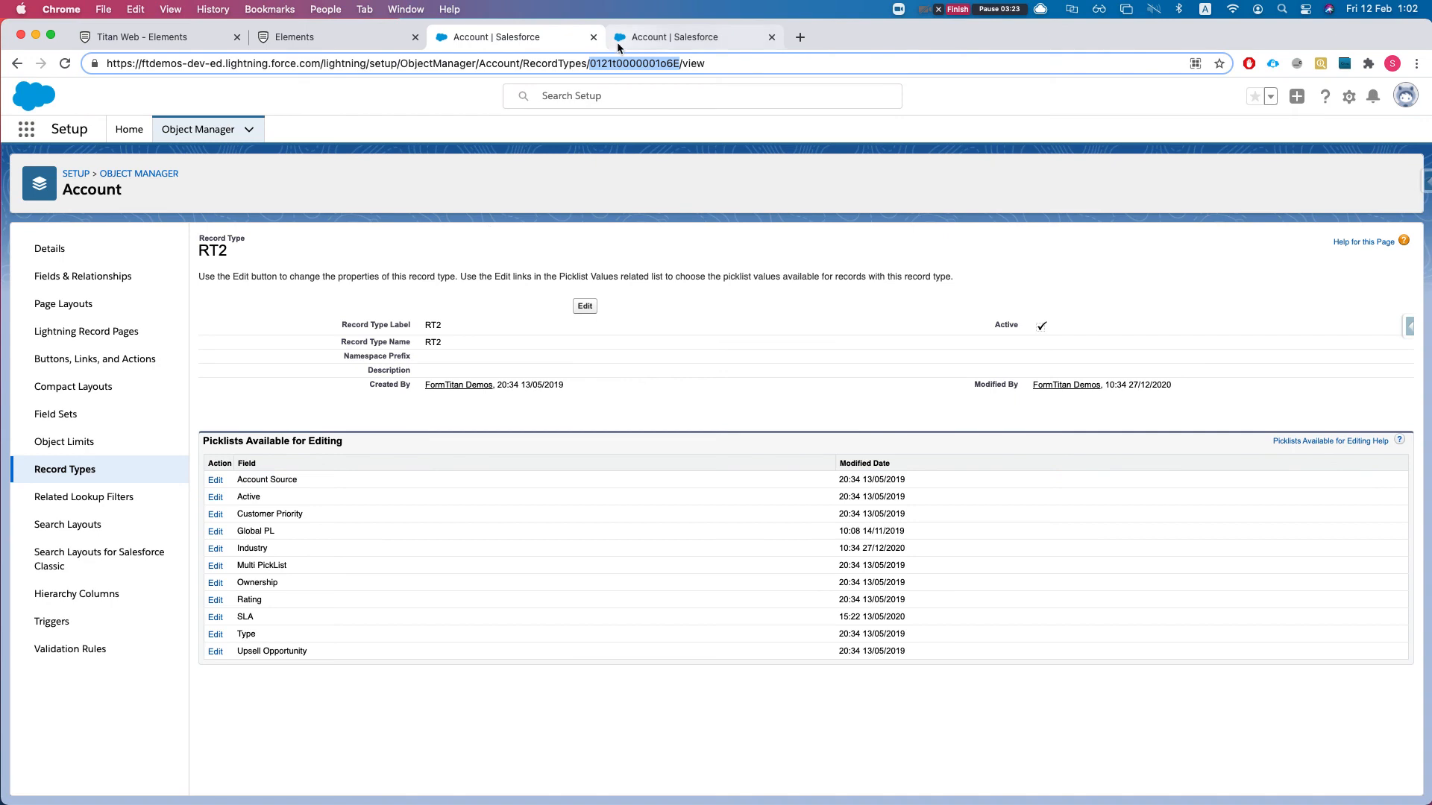
scroll(366, 477, down, 5)
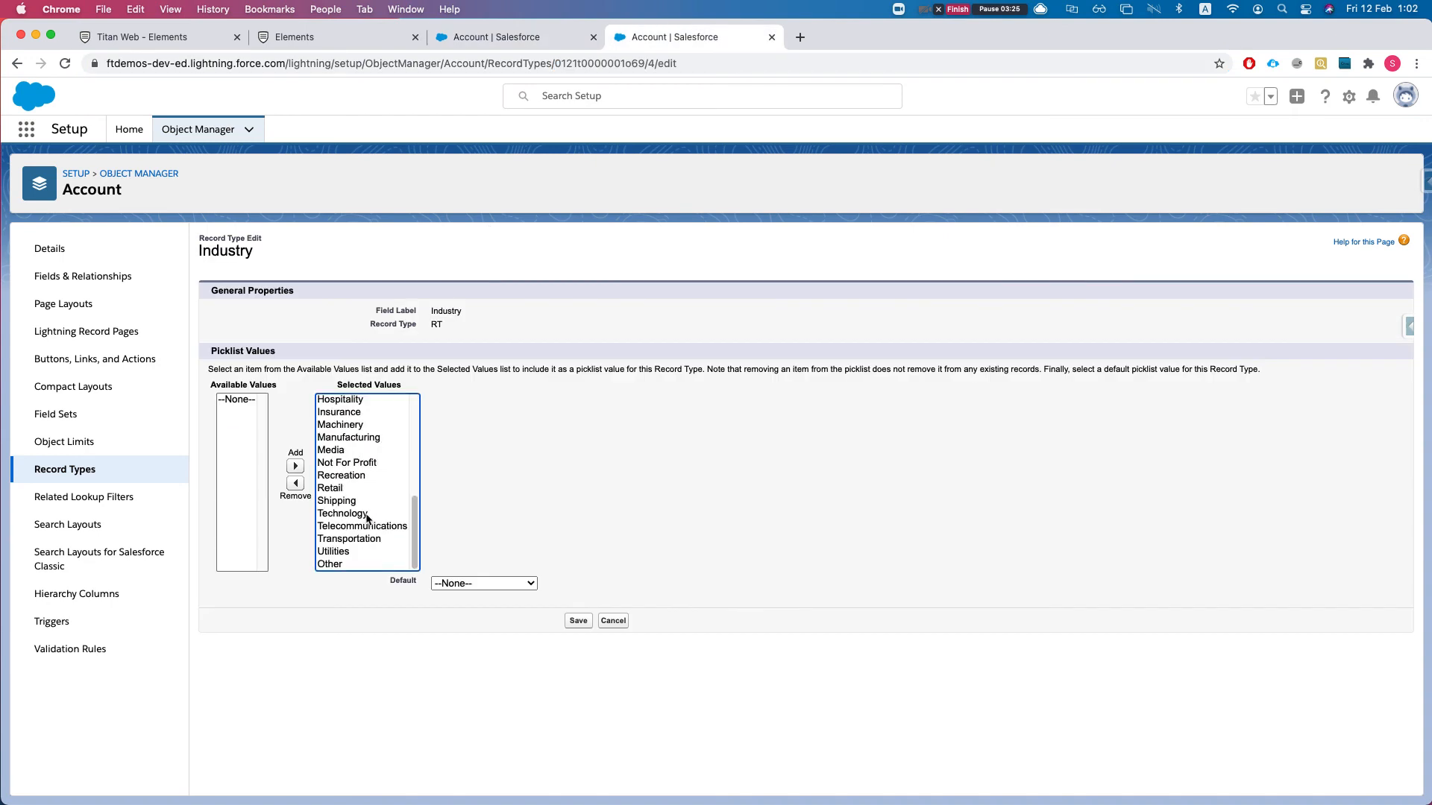
shift+click(346, 564)
scroll(361, 464, up, 5)
click(353, 483)
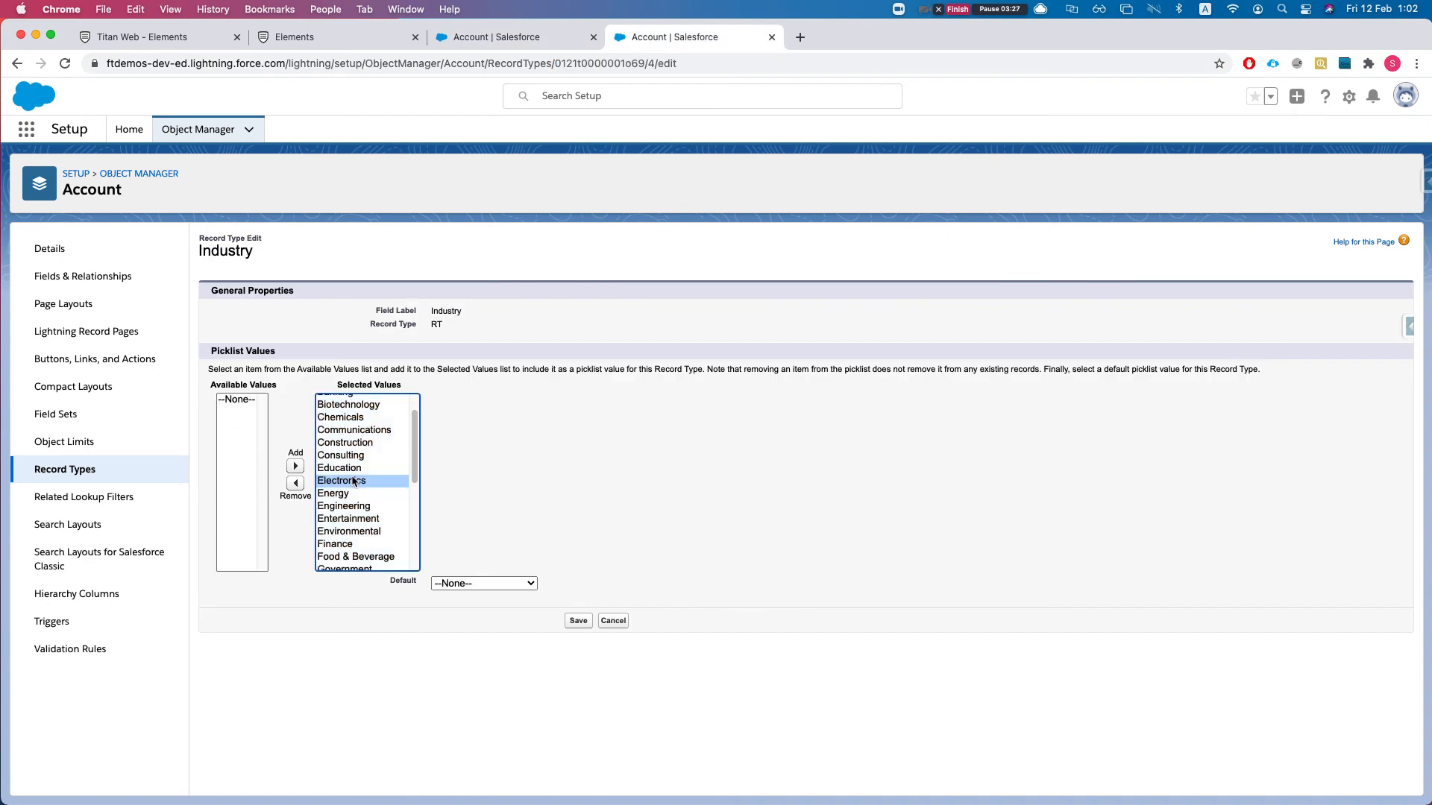
scroll(353, 485, down, 5)
shift+click(350, 563)
click(295, 483)
click(705, 570)
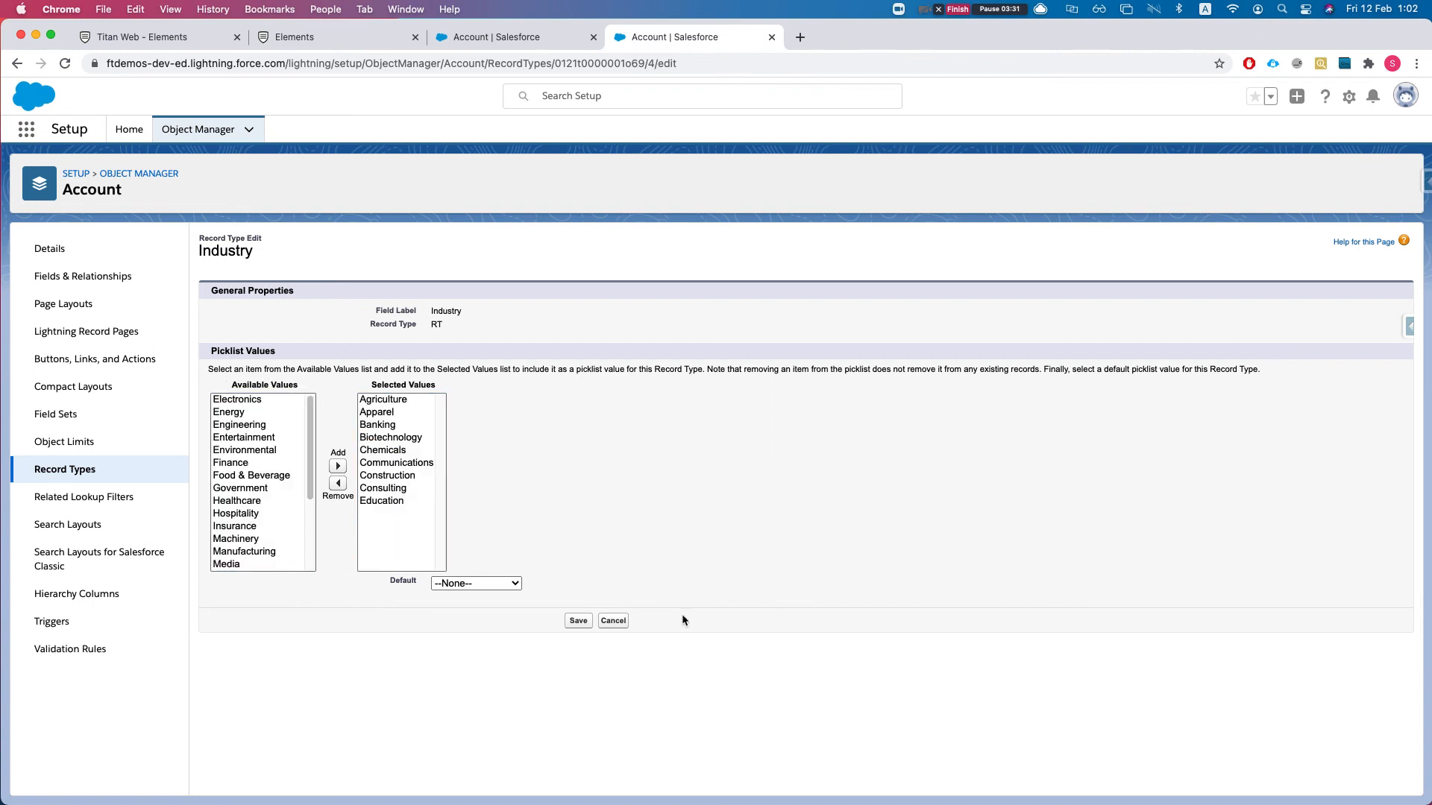
click(578, 621)
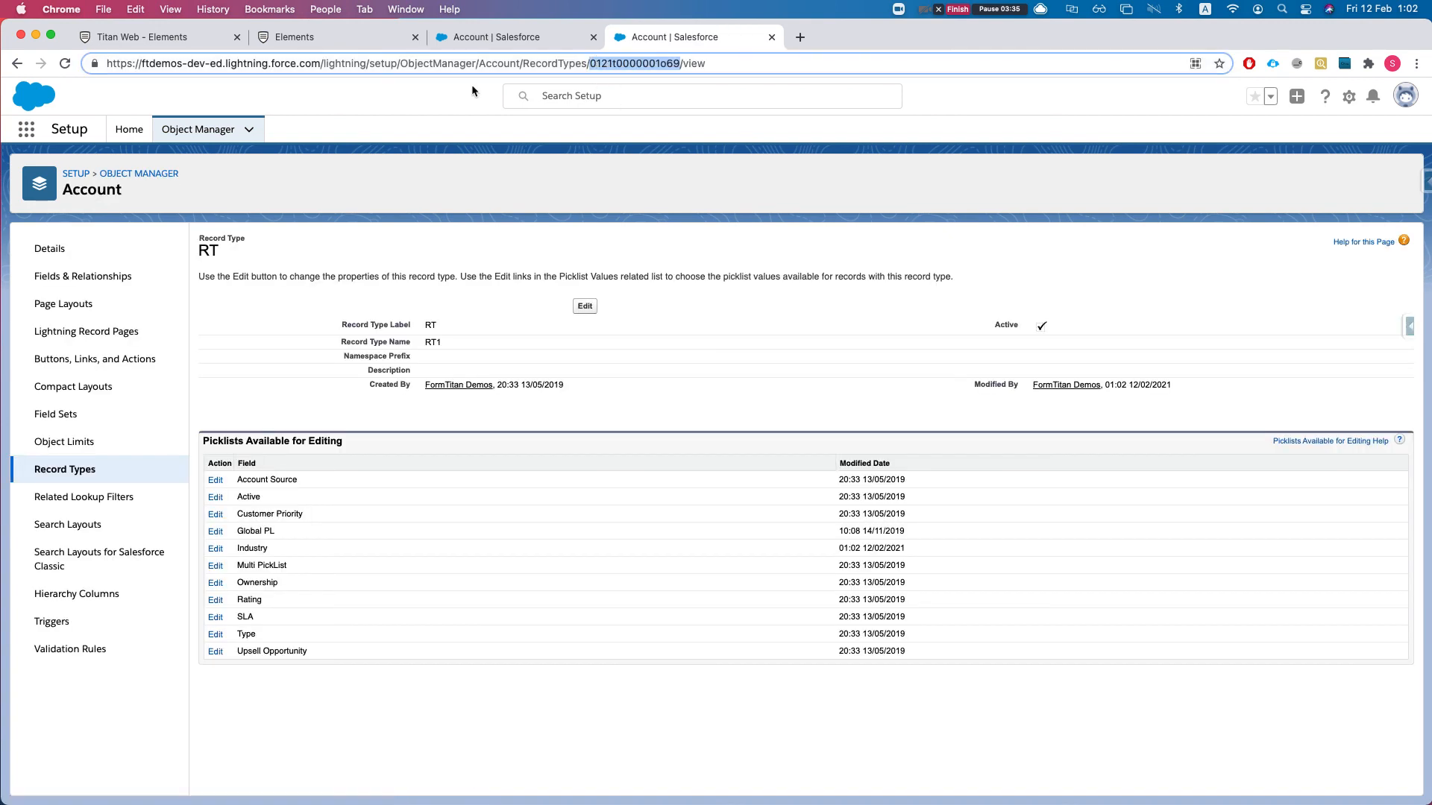
Replace the Titan picklist integration's Record Type Id with 0121t0000001o69, apply the settings and close the Salesforce Integration window.
click(165, 41)
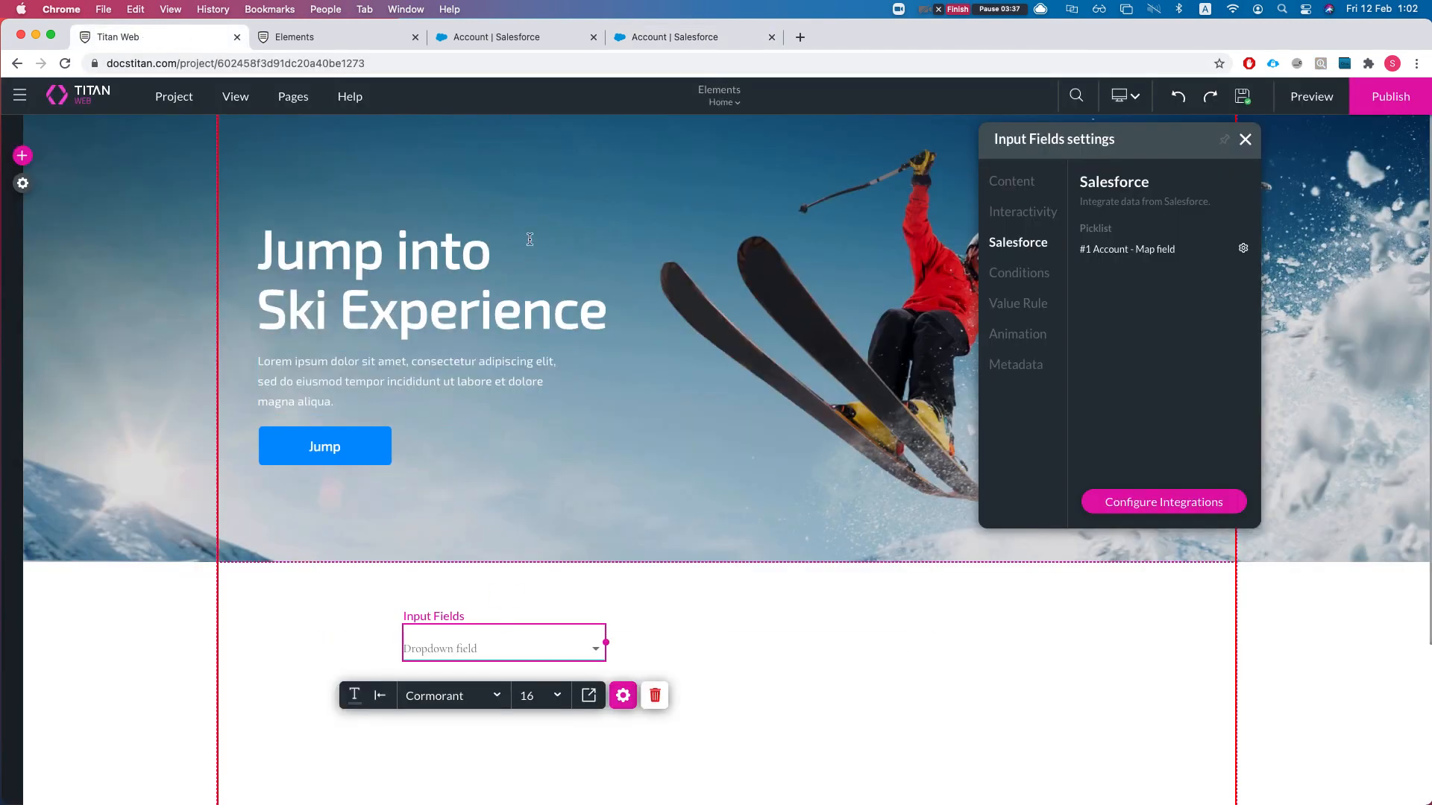
click(1243, 250)
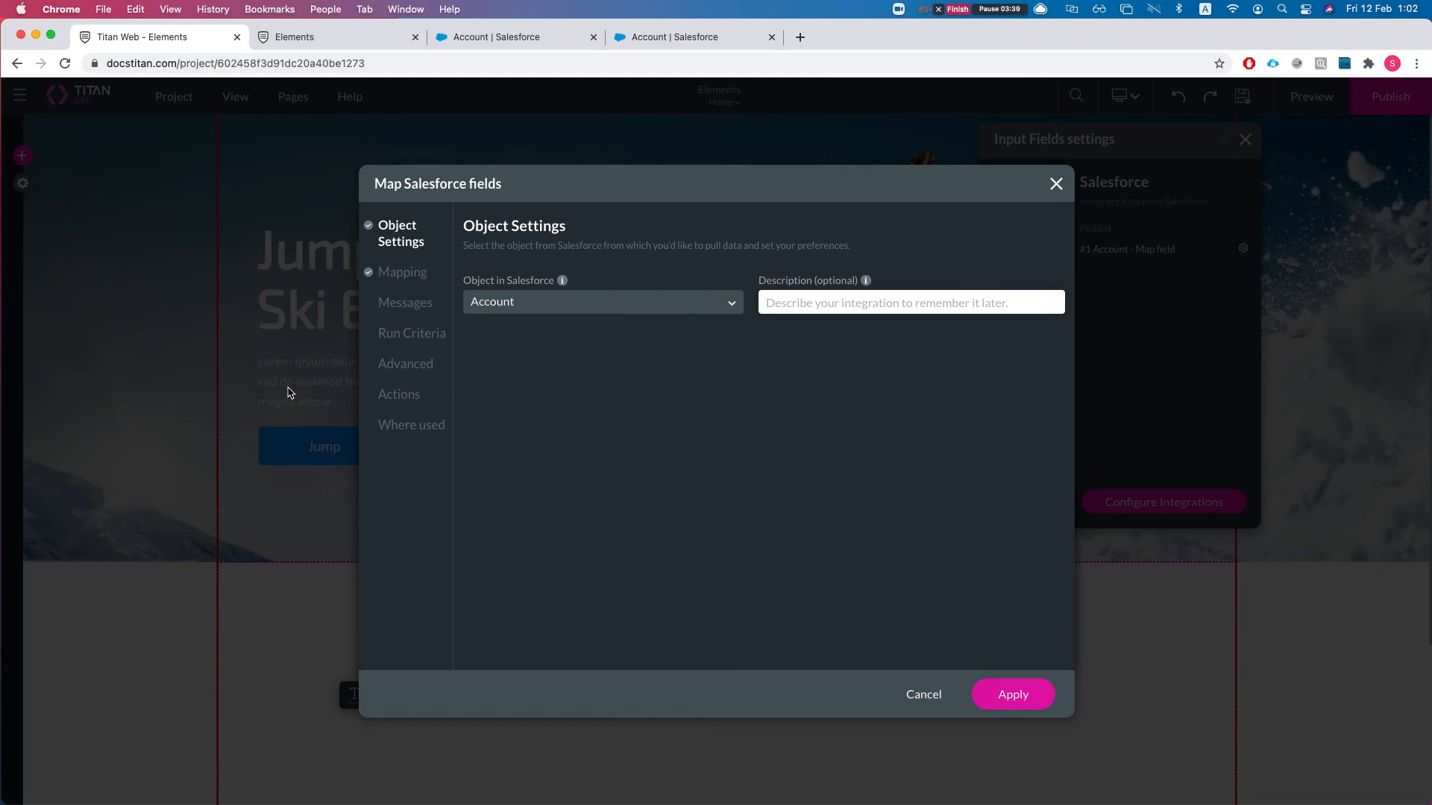
click(400, 272)
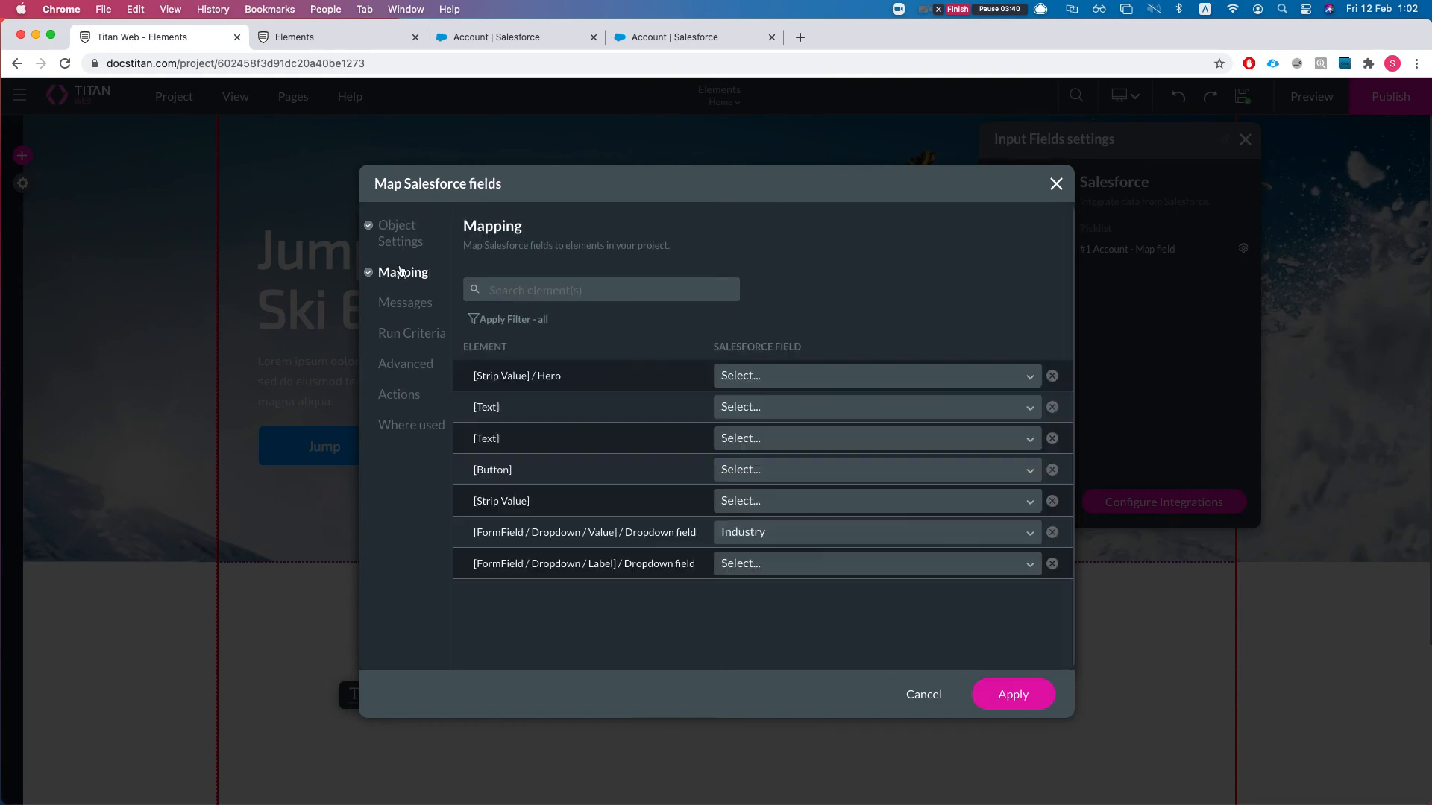
click(400, 369)
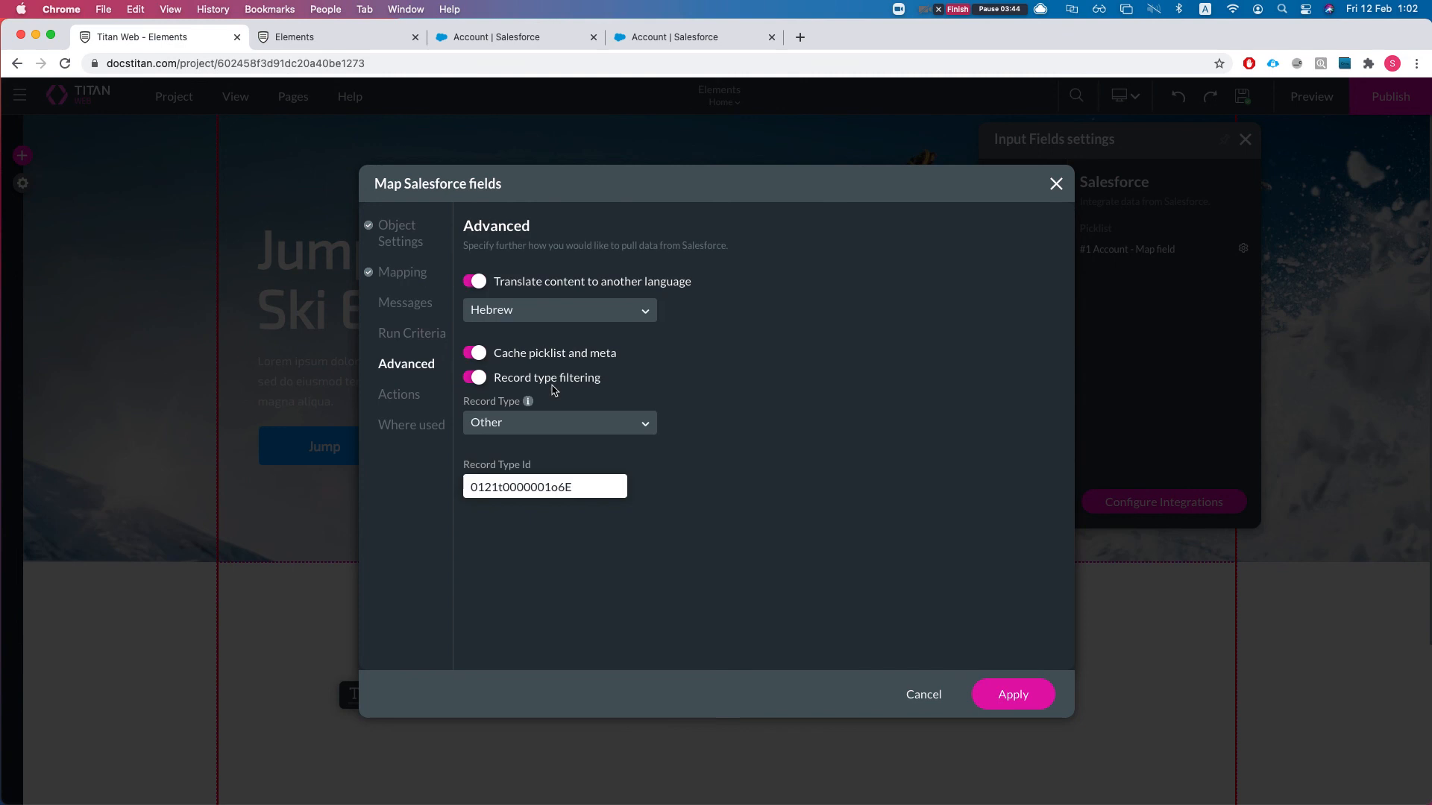
double_click(564, 494)
text(0121t0000001o69)
click(1013, 695)
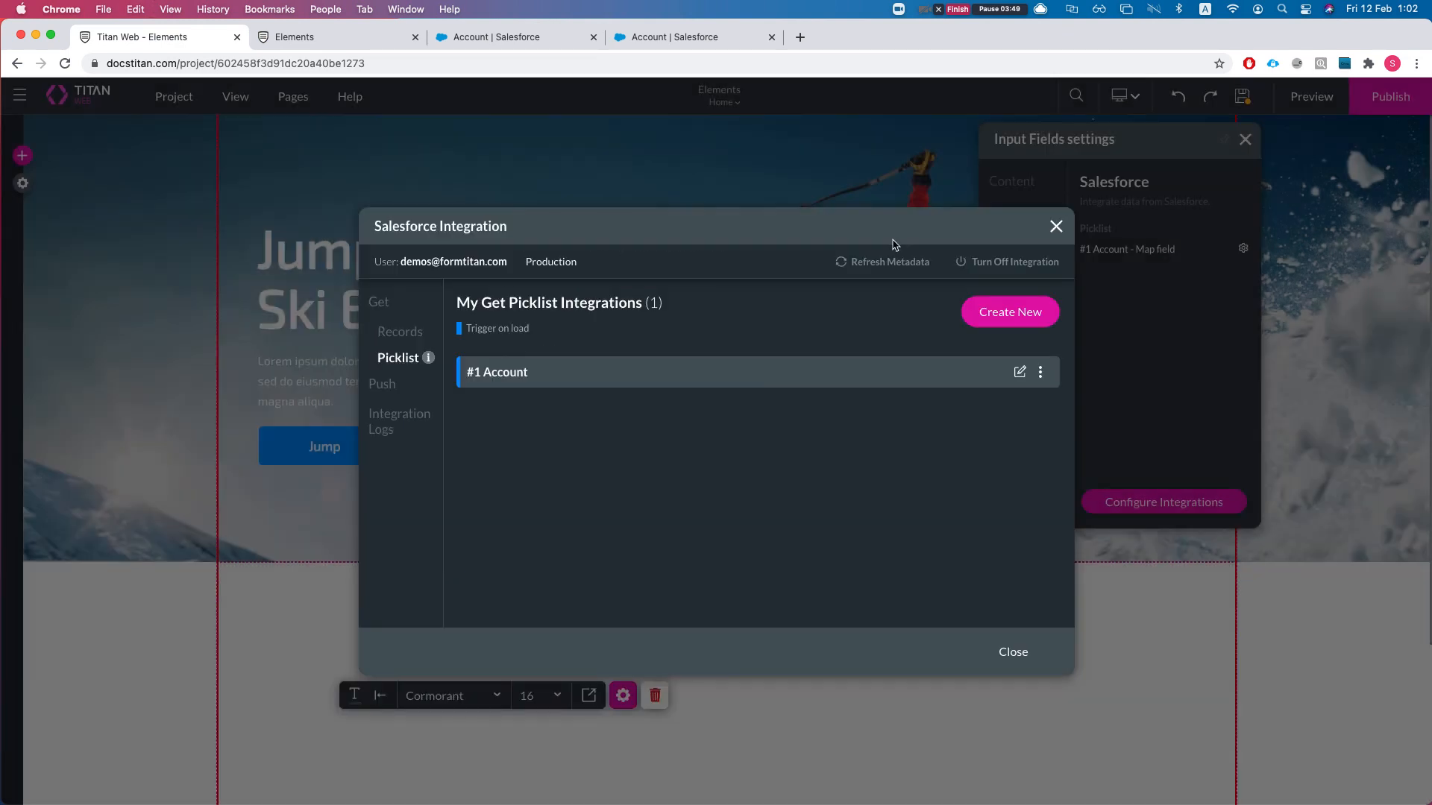
click(1055, 227)
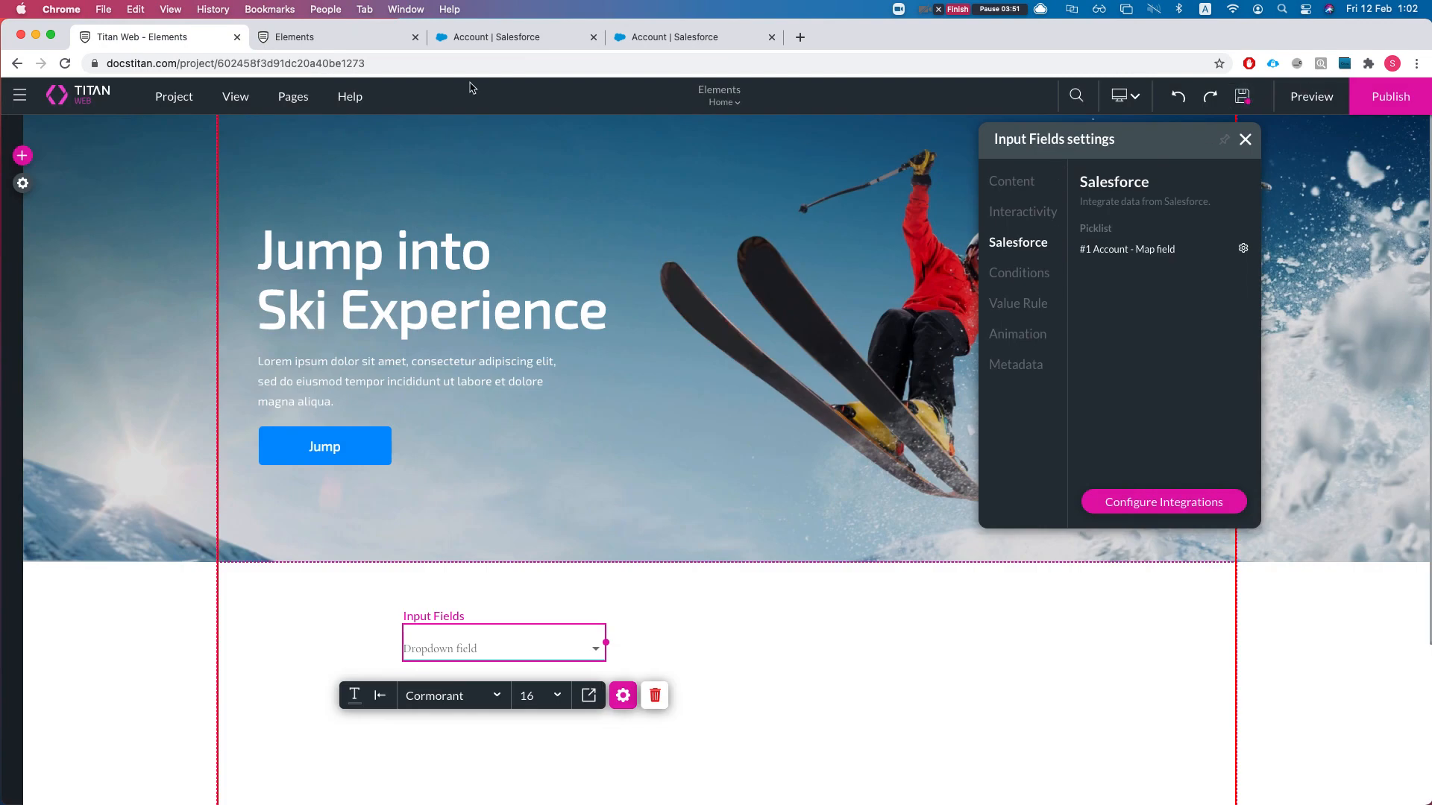
Return to the project preview and examine the dropdown field's options under the RT record type filter.
click(294, 36)
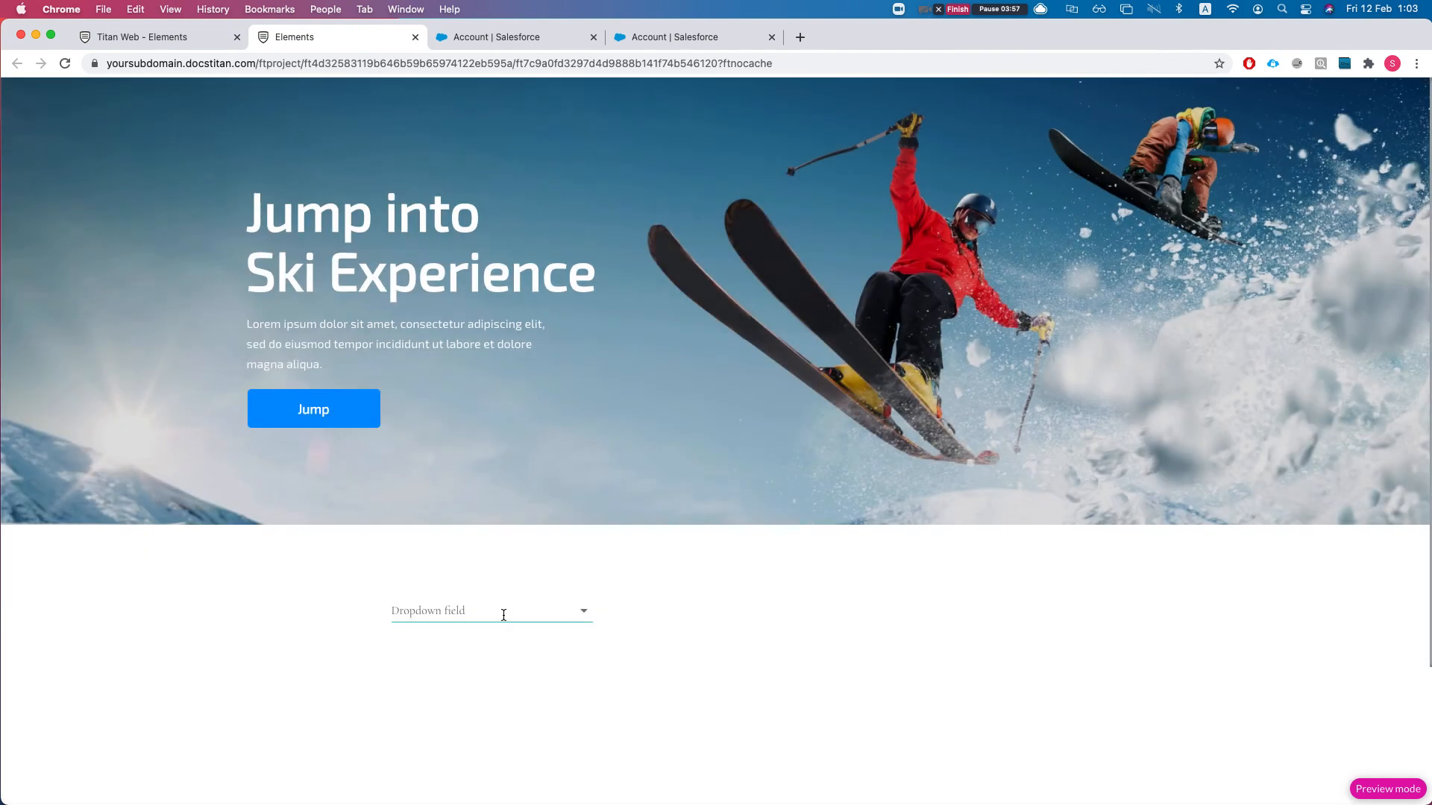
click(502, 610)
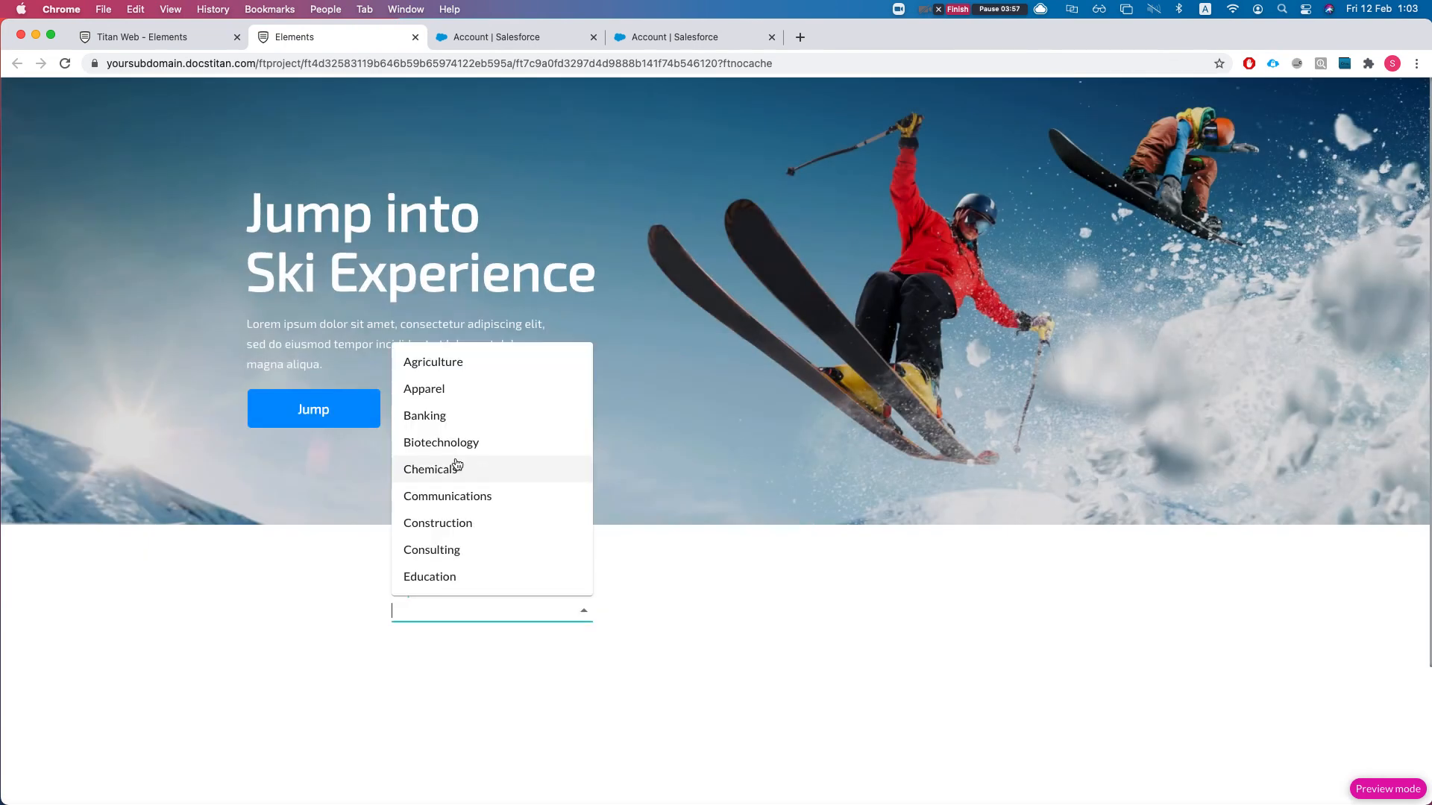